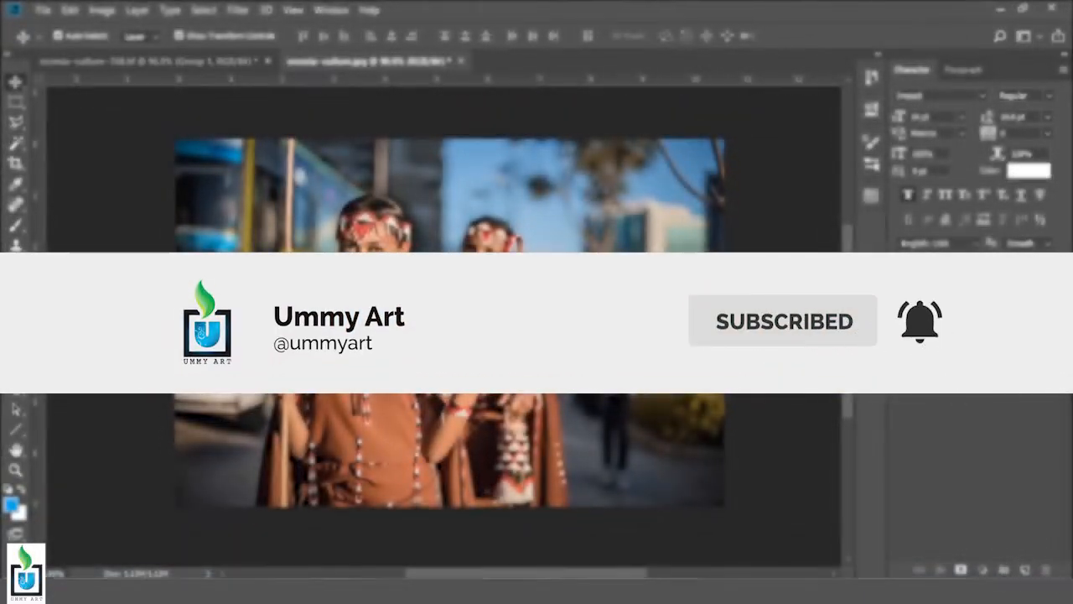
Duplicate the Background layer and open the copy in the Camera Raw filter
drag(1025, 567, 1024, 563)
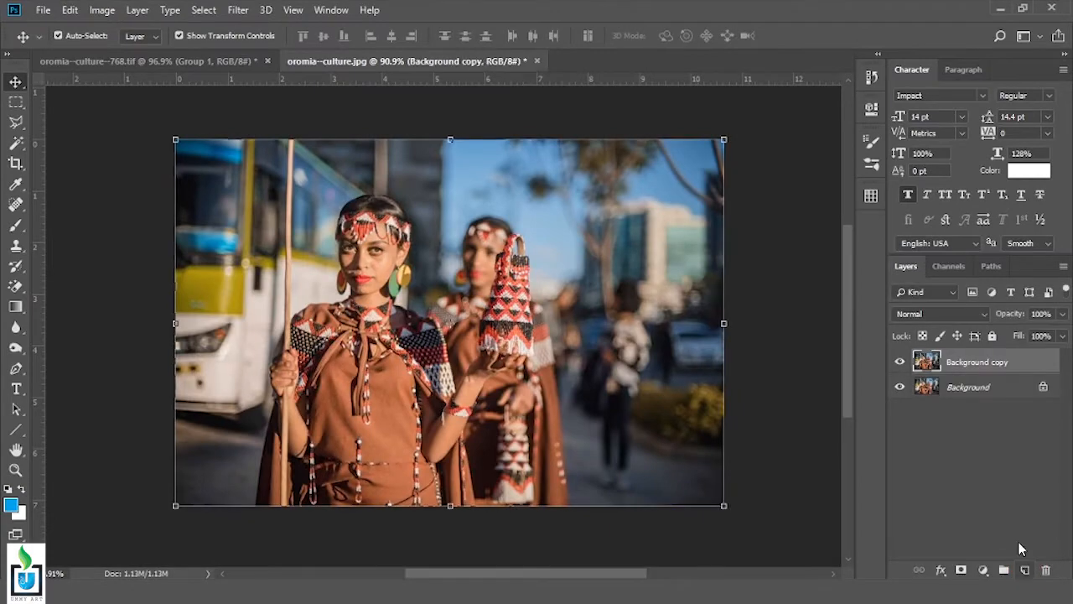
scroll(374, 261, up, 2)
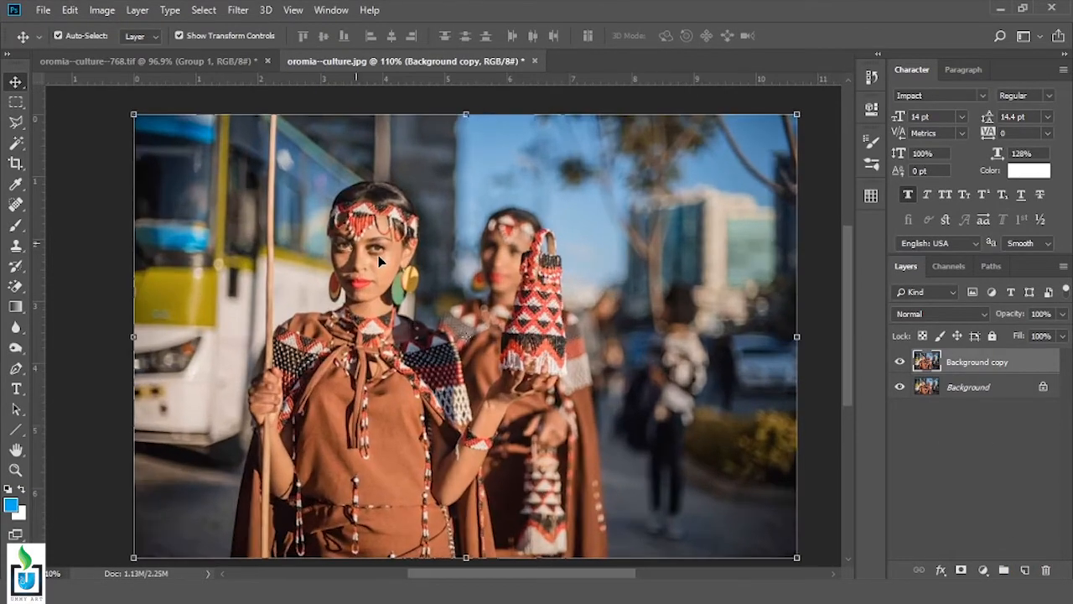
click(238, 10)
click(272, 105)
Set the Highlights of the parametric tone curve to -45
scroll(380, 191, up, 3)
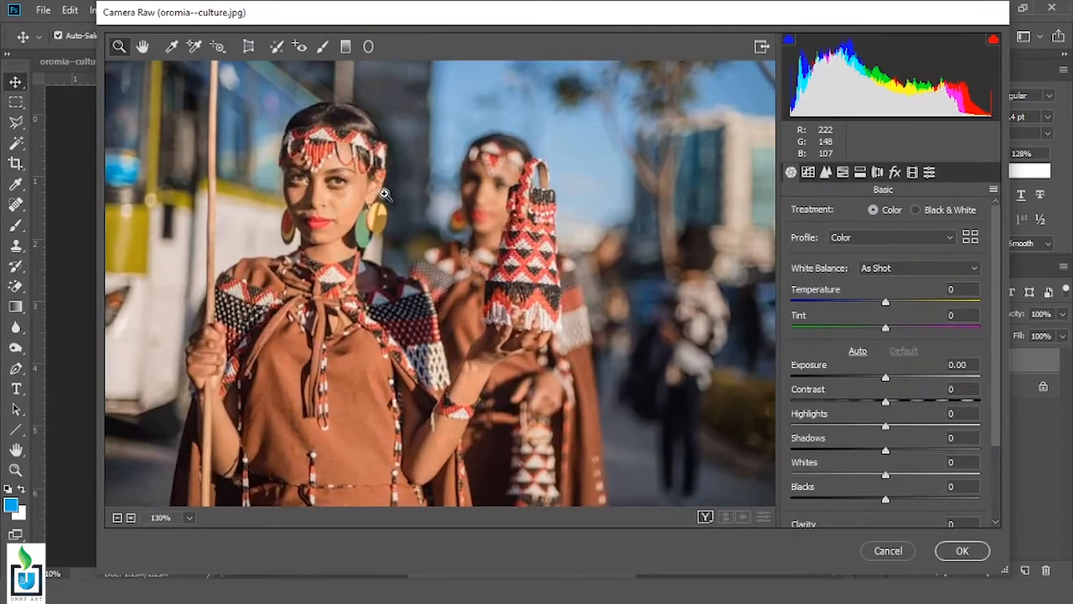
scroll(386, 196, up, 1)
scroll(341, 164, up, 1)
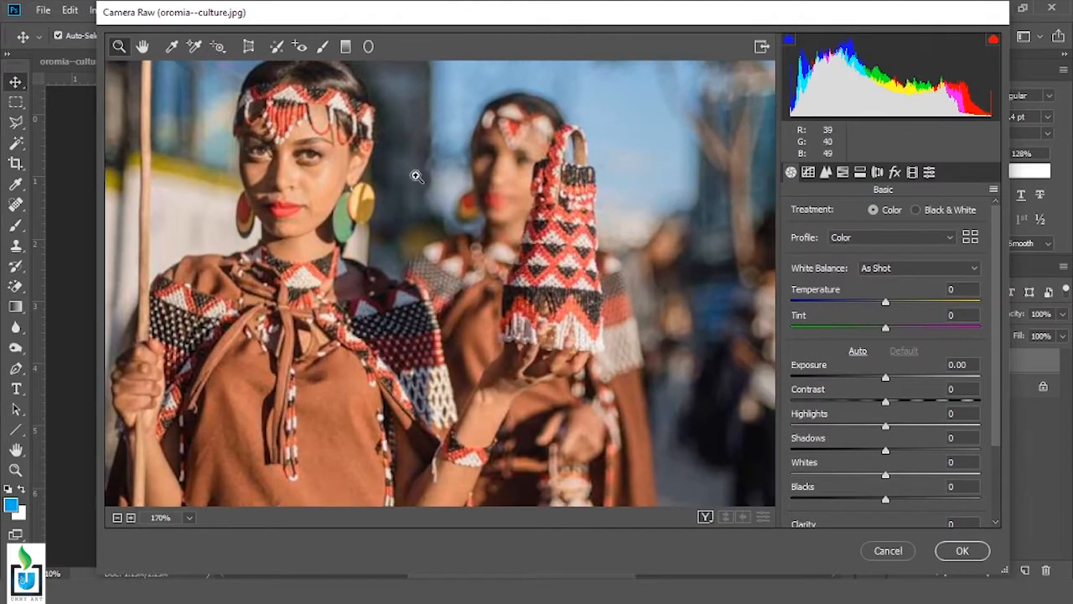
scroll(517, 302, down, 2)
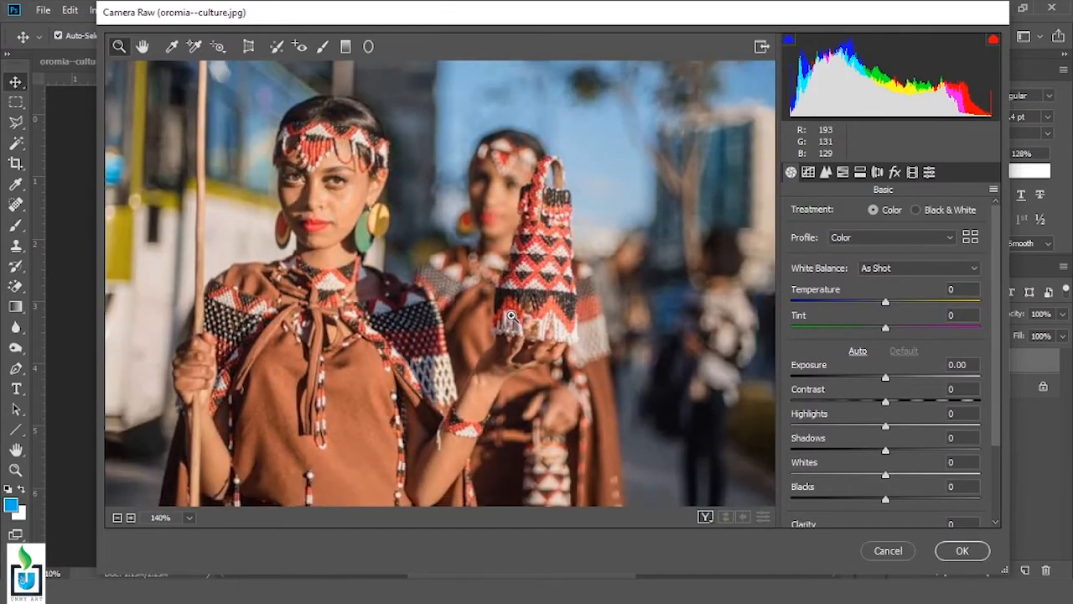
click(808, 172)
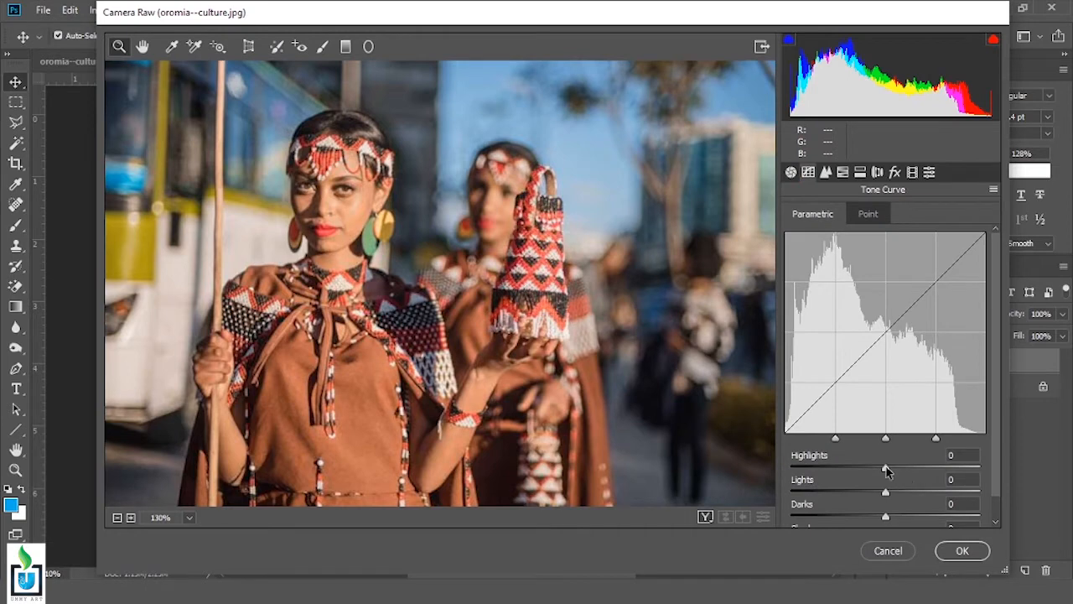
drag(887, 474, 843, 473)
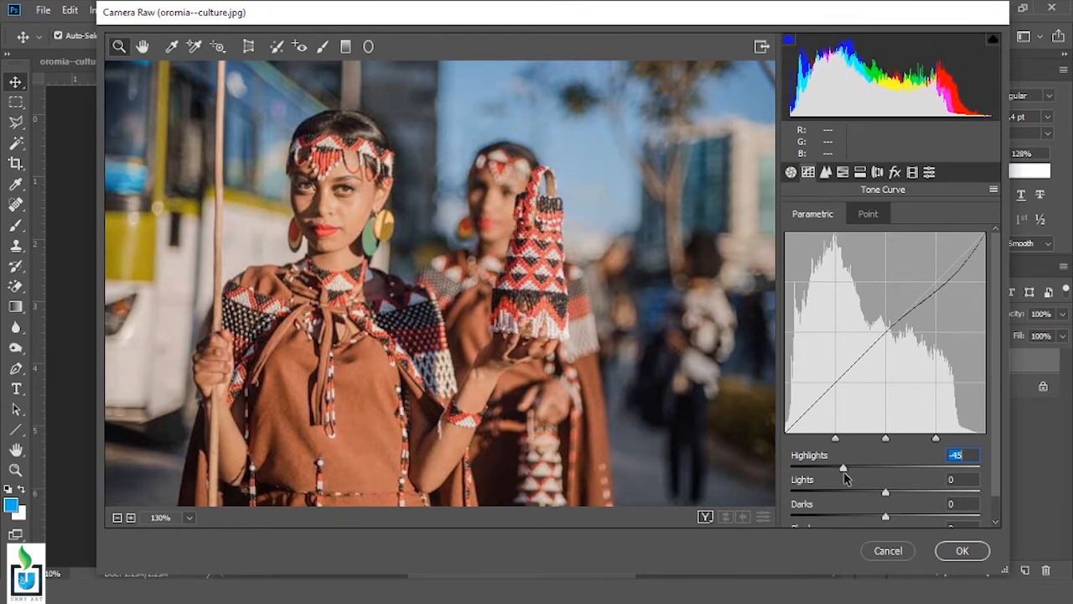
Adjust the photo's basic tones with Highlights at -8, Contrast at +7 and Shadows at -18
click(791, 172)
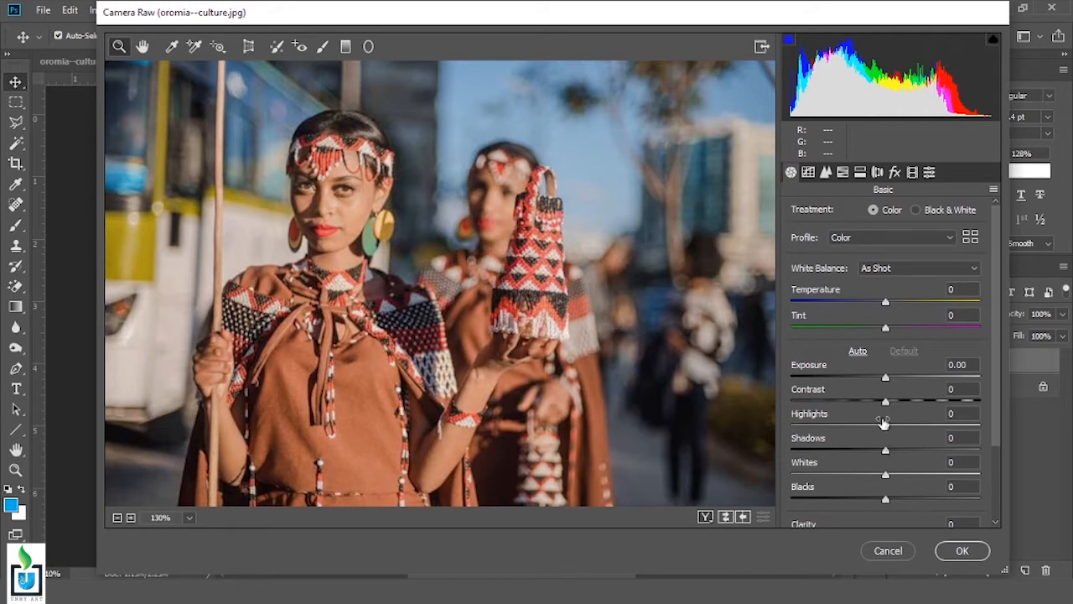
mouse_move(885, 417)
mouse_down()
mouse_move(876, 421)
mouse_move(894, 421)
mouse_move(878, 419)
mouse_up()
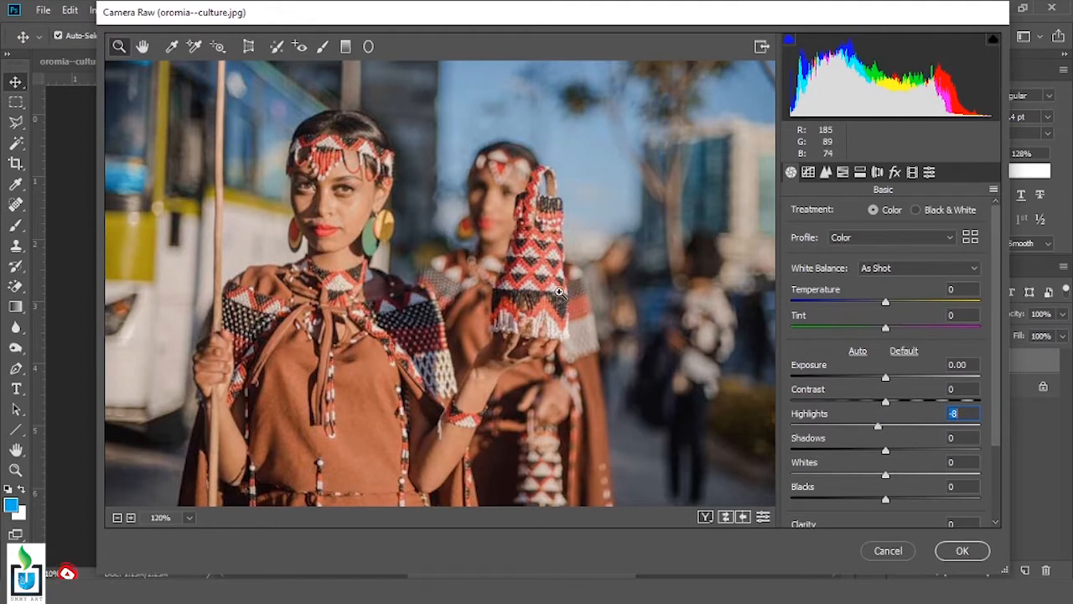
scroll(536, 294, down, 2)
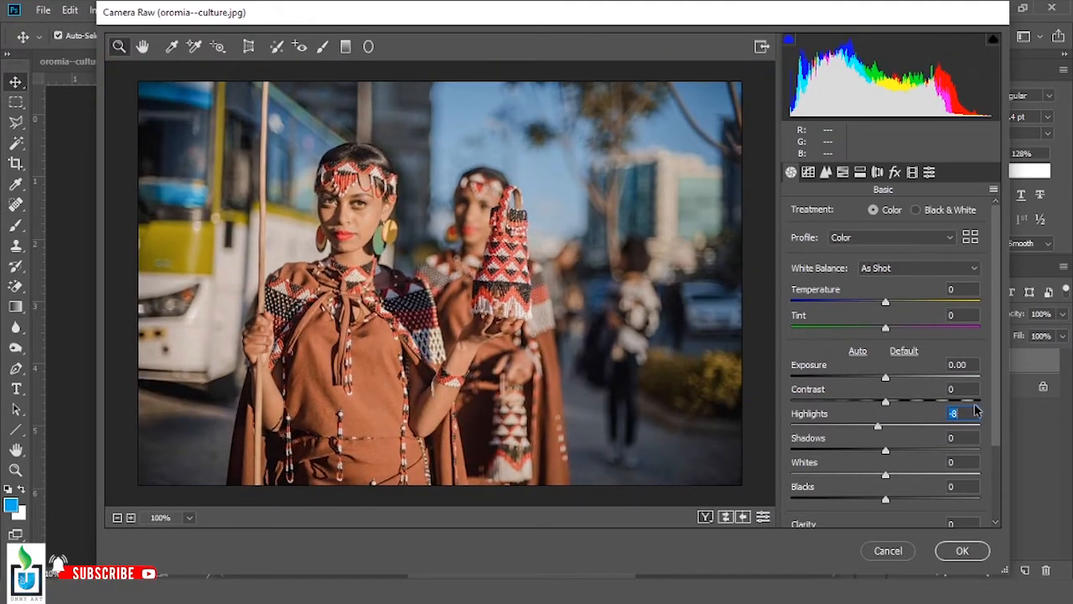
drag(894, 399, 899, 401)
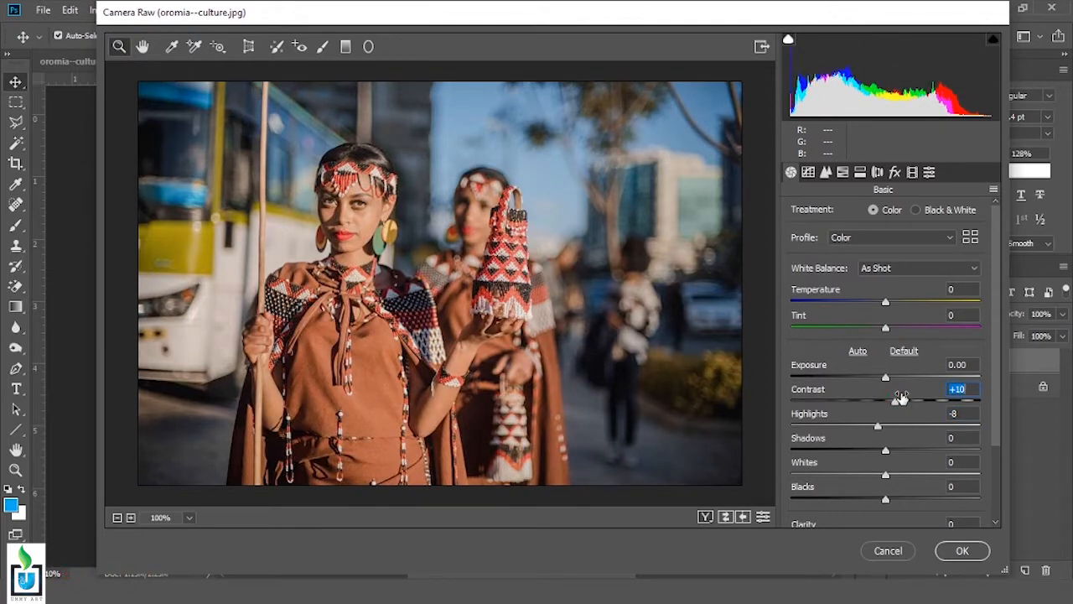
drag(902, 398, 898, 397)
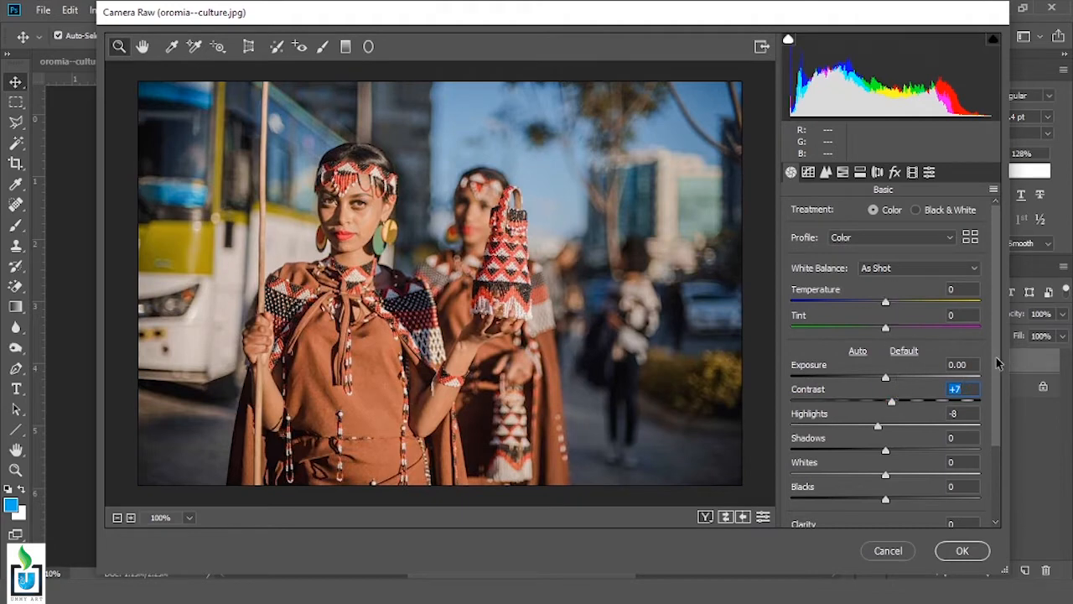
scroll(916, 403, down, 3)
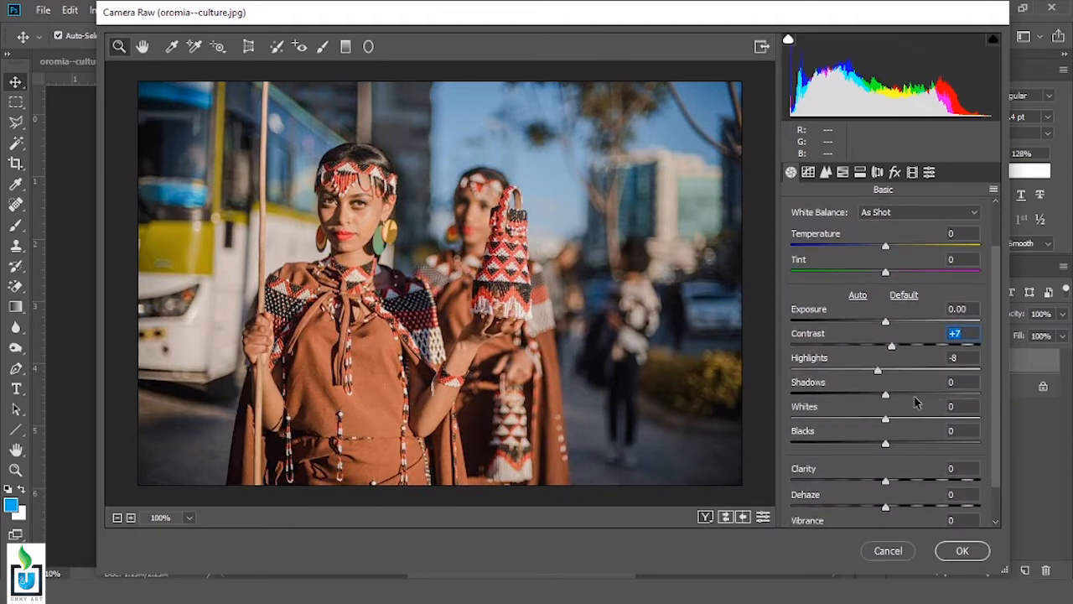
mouse_move(887, 392)
mouse_down()
mouse_move(866, 392)
mouse_move(879, 390)
mouse_up()
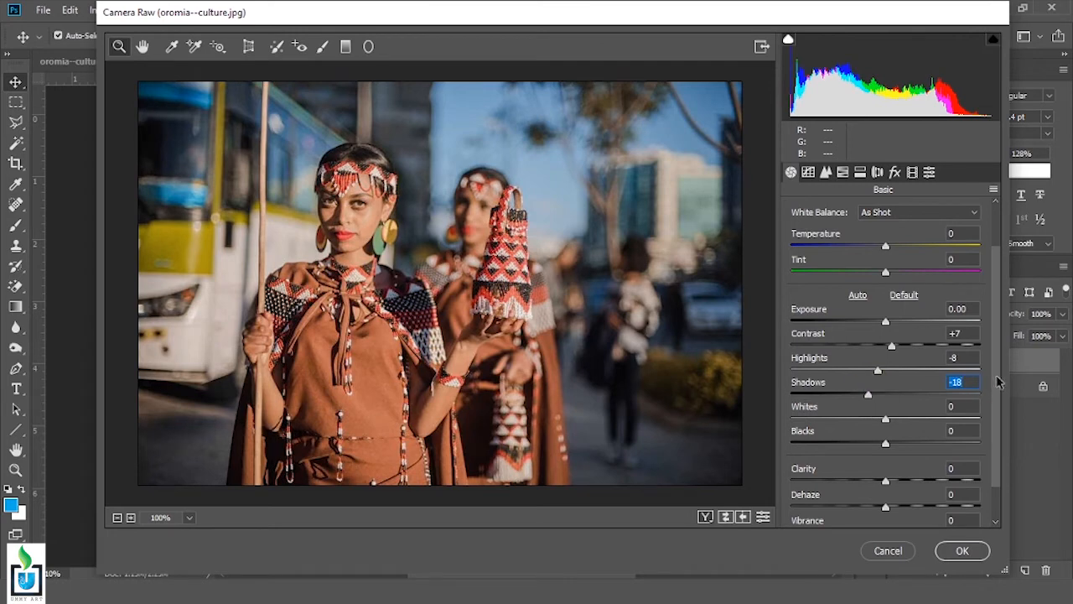
Set Clarity to +6 and Vibrance to -8, and raise Saturation slightly in the basic adjustments
scroll(998, 382, down, 2)
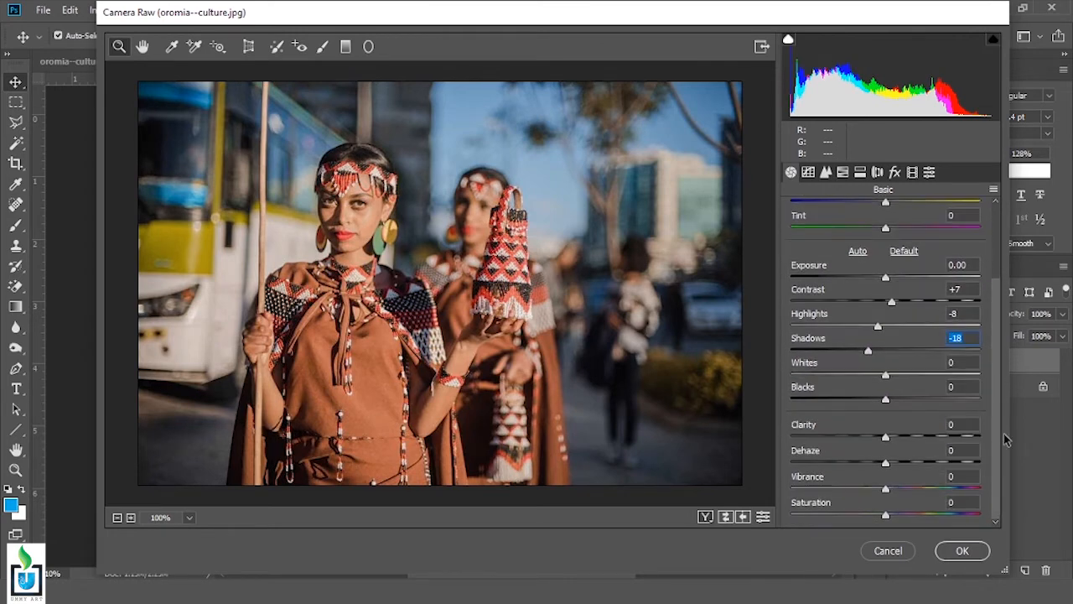
drag(886, 434, 892, 426)
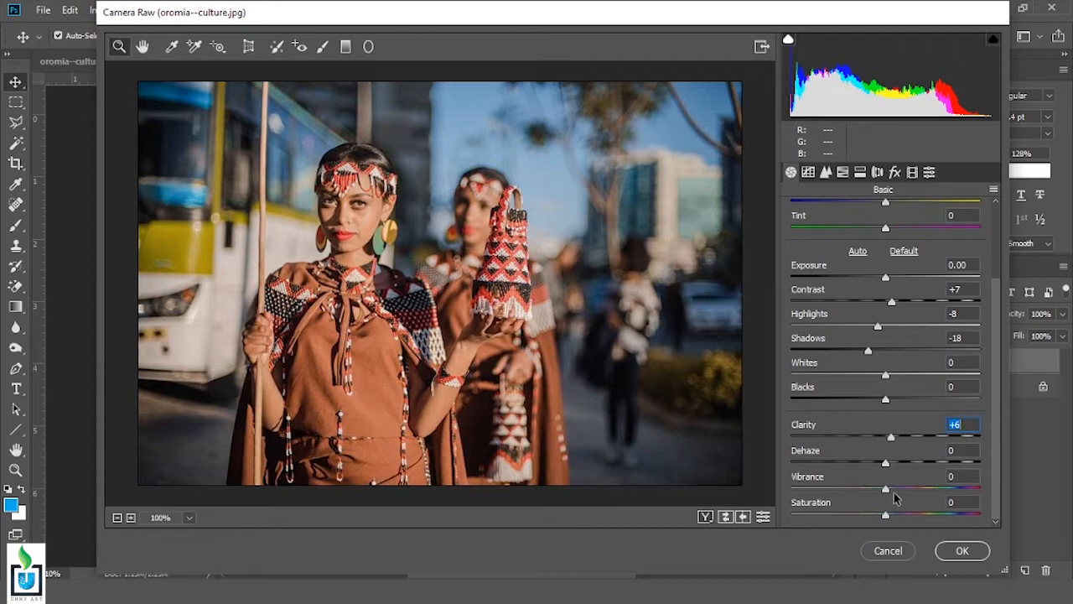
drag(891, 486, 878, 487)
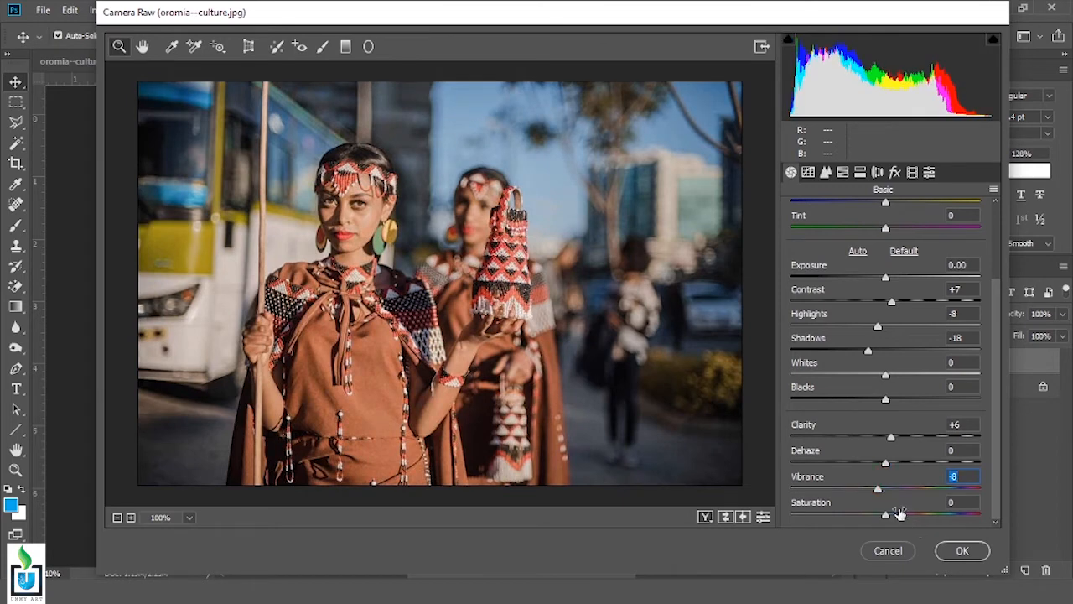
drag(887, 512, 900, 505)
Cool the white balance with Temperature at -13 and Tint at +8
drag(998, 496, 997, 405)
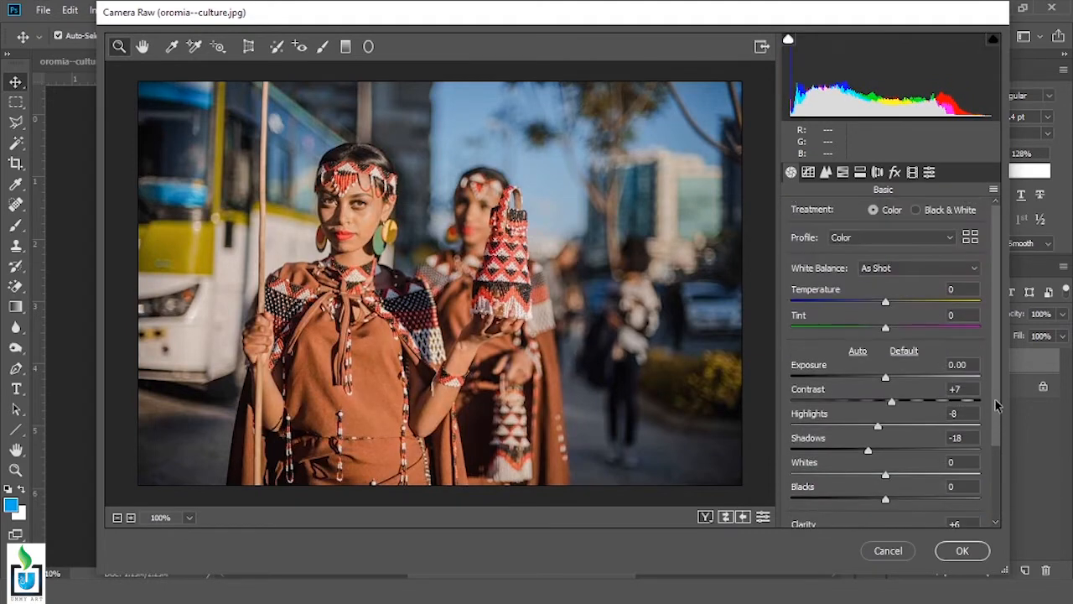
drag(885, 296, 873, 291)
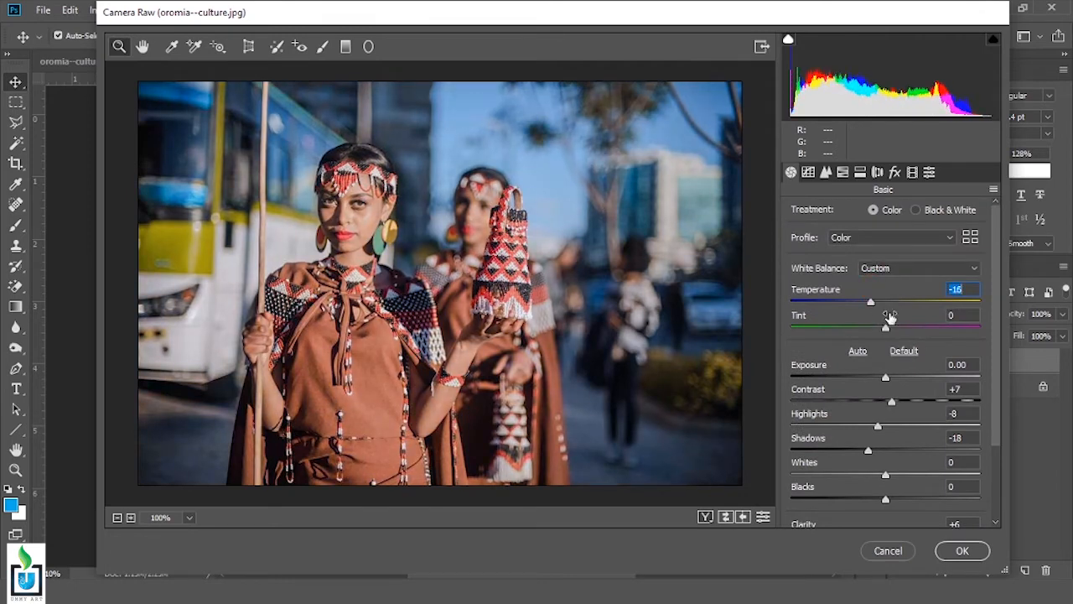
click(878, 295)
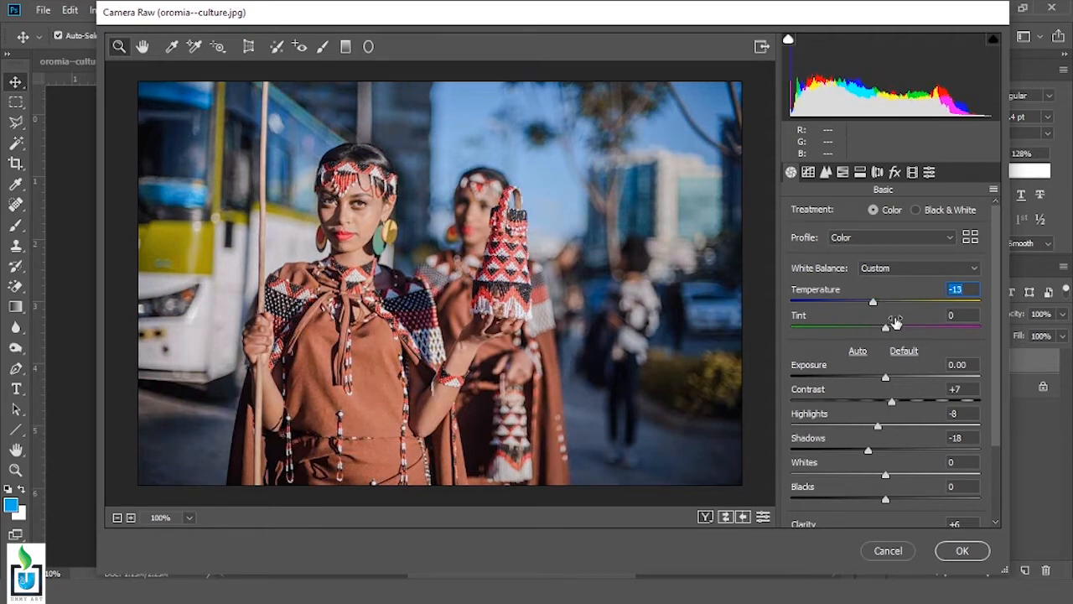
drag(895, 322, 900, 322)
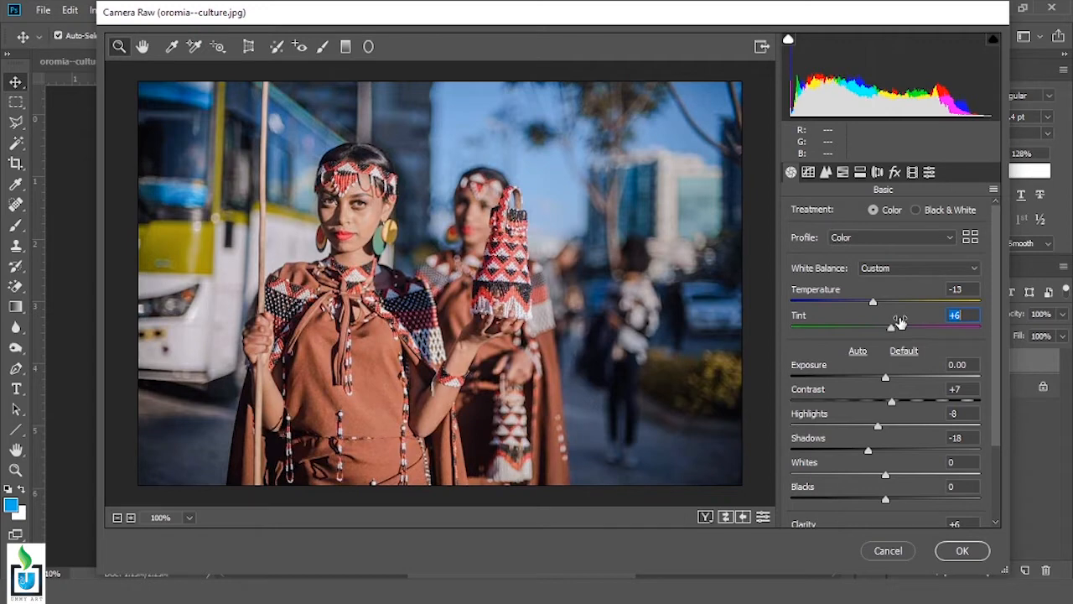
drag(900, 323, 901, 323)
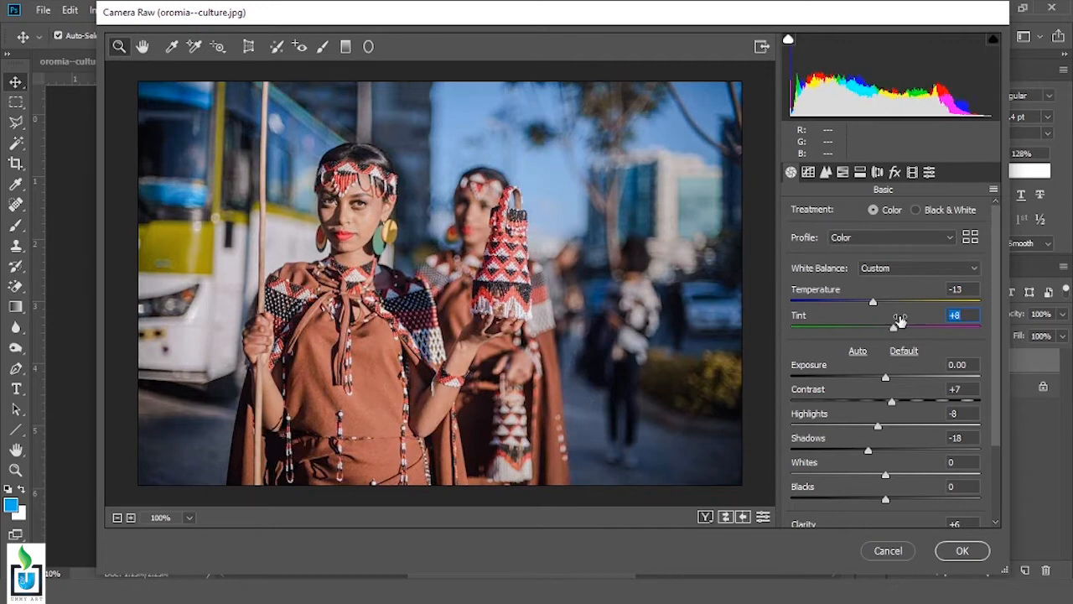
Apply the Camera Raw edits with a sharpening Amount of 24 and compare the edited layer with the original photo
click(826, 173)
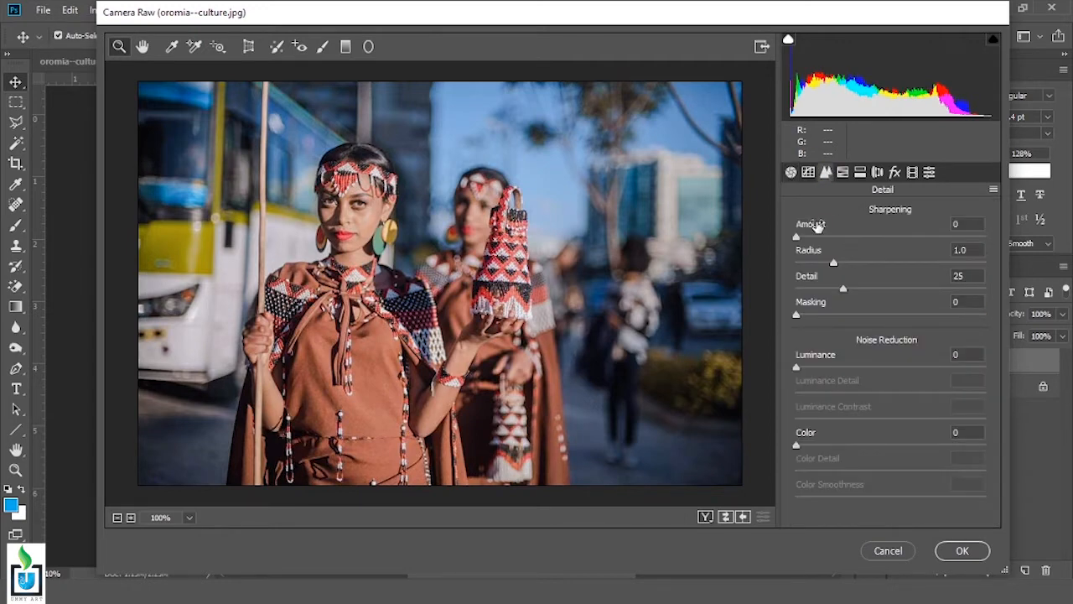
mouse_move(814, 226)
mouse_down()
mouse_move(877, 228)
mouse_move(829, 230)
mouse_up()
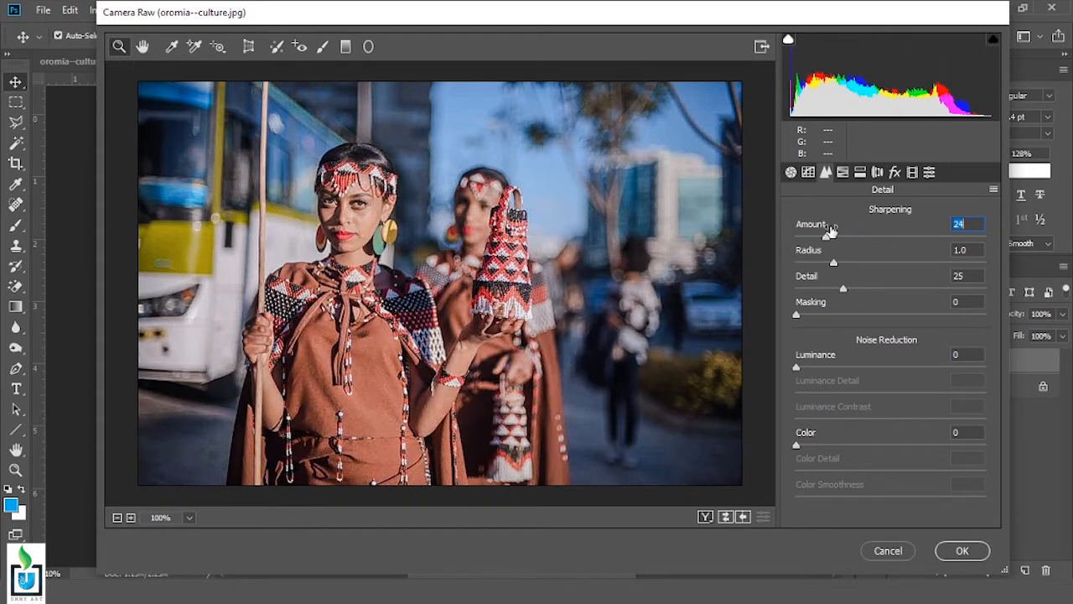
click(961, 550)
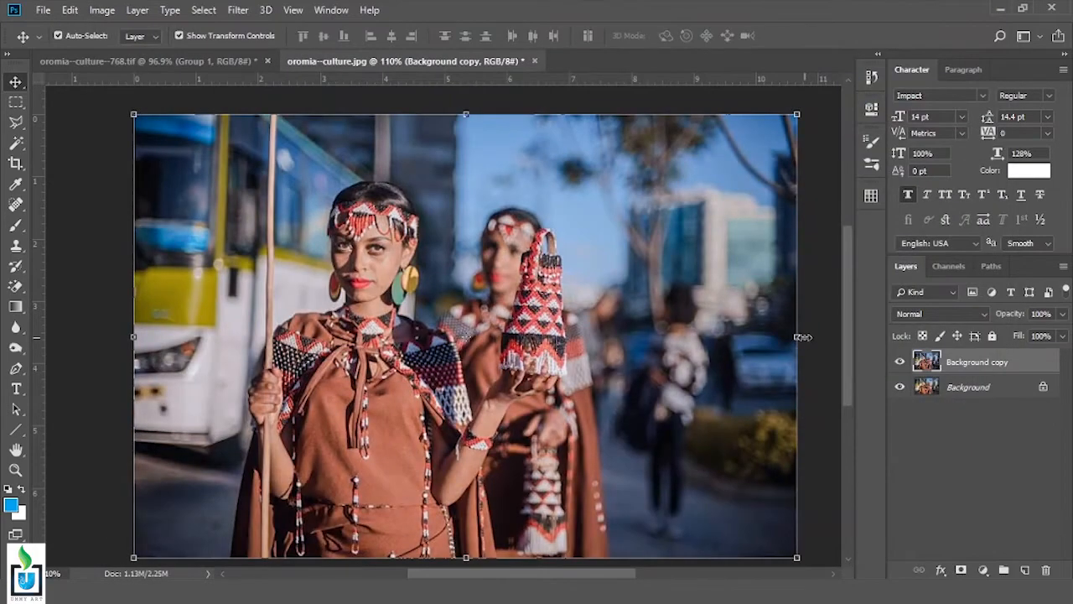
scroll(544, 327, down, 2)
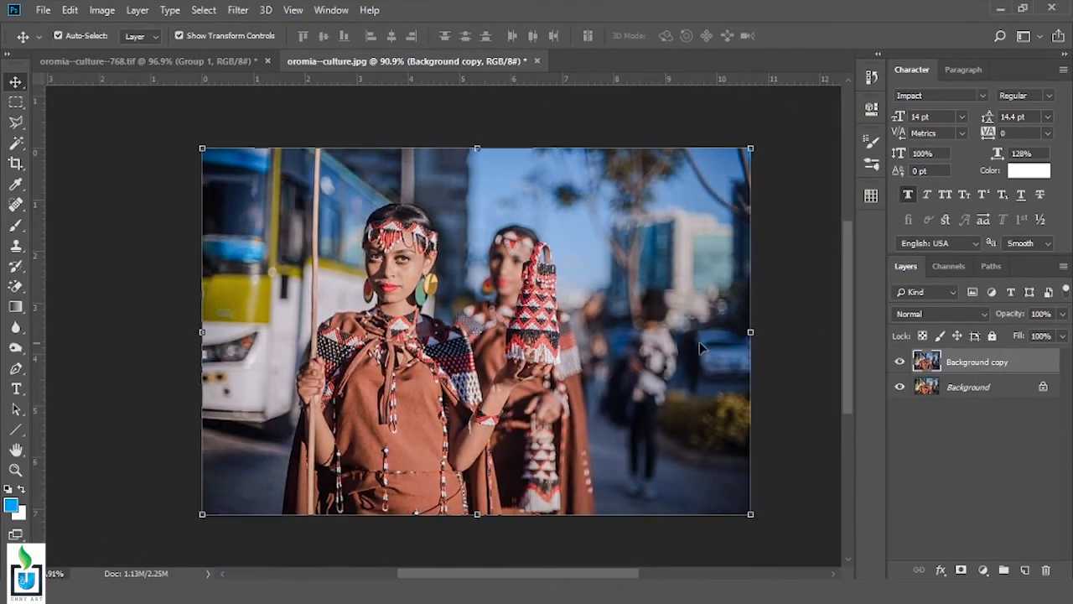
click(900, 362)
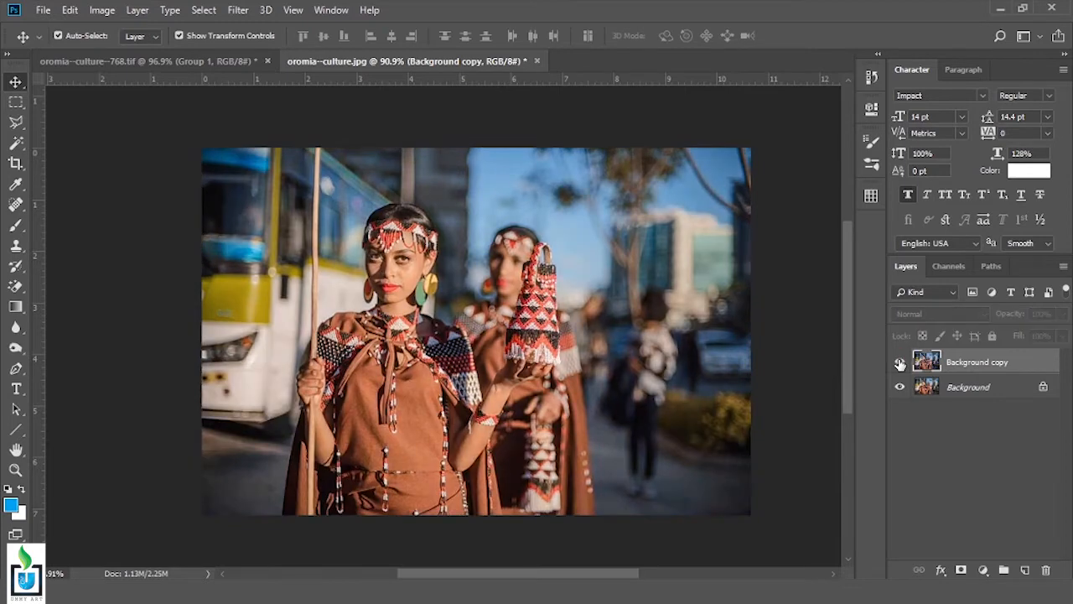
click(900, 362)
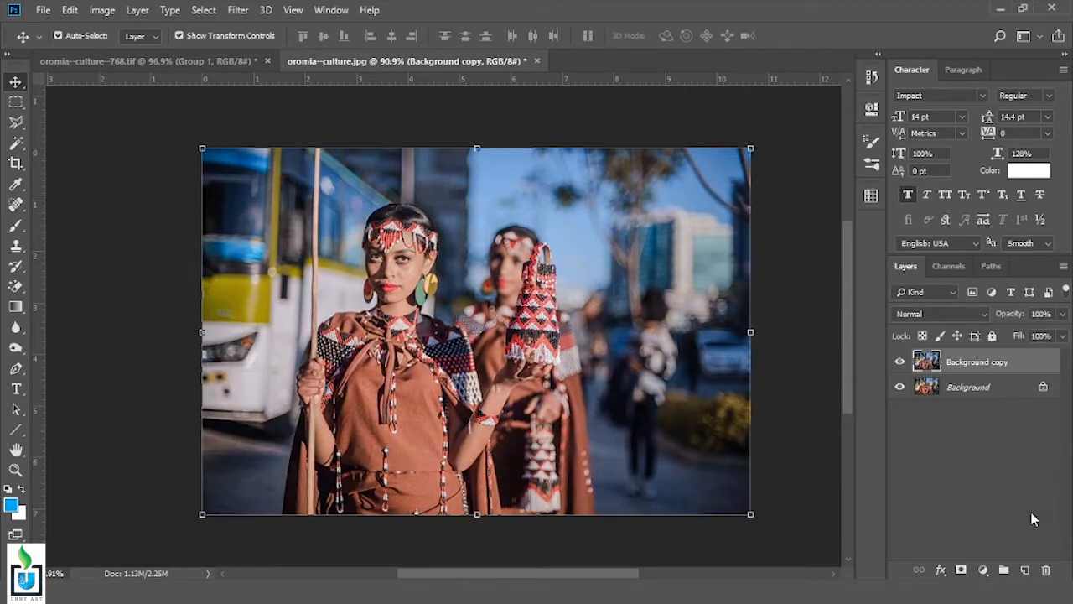
Add a Vibrance adjustment layer above the photo with Vibrance at +39 and Saturation at about +14
click(985, 569)
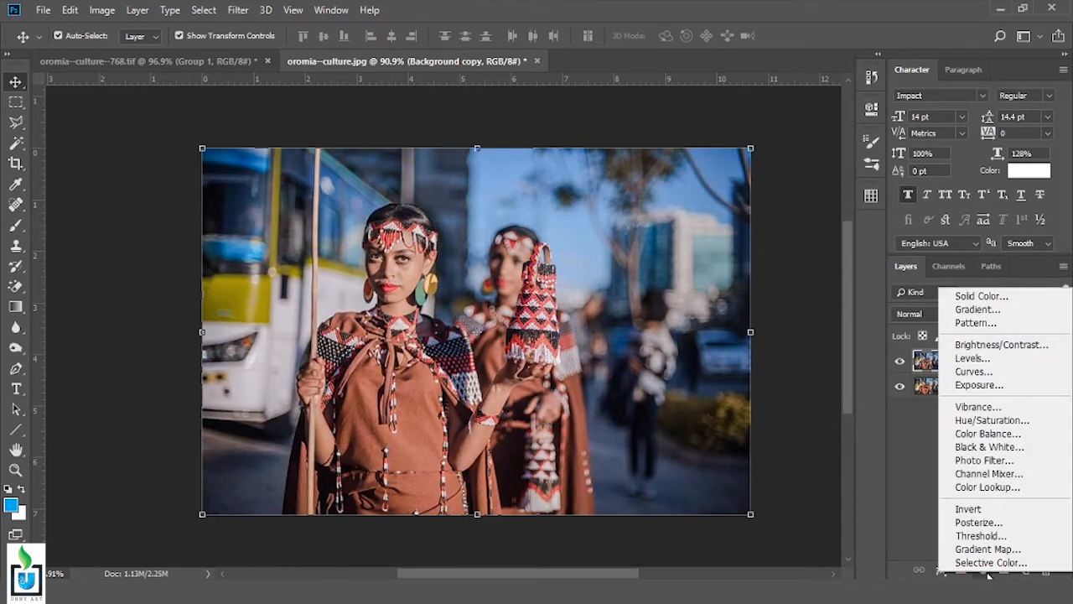
click(977, 406)
drag(736, 173, 773, 168)
drag(736, 202, 751, 204)
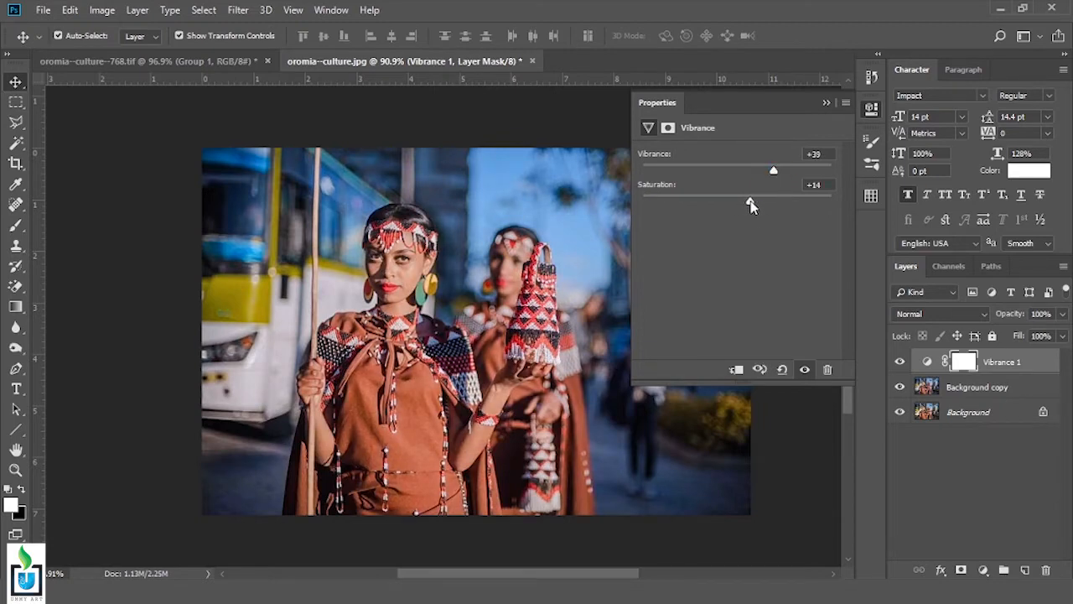
drag(747, 201, 751, 201)
click(826, 102)
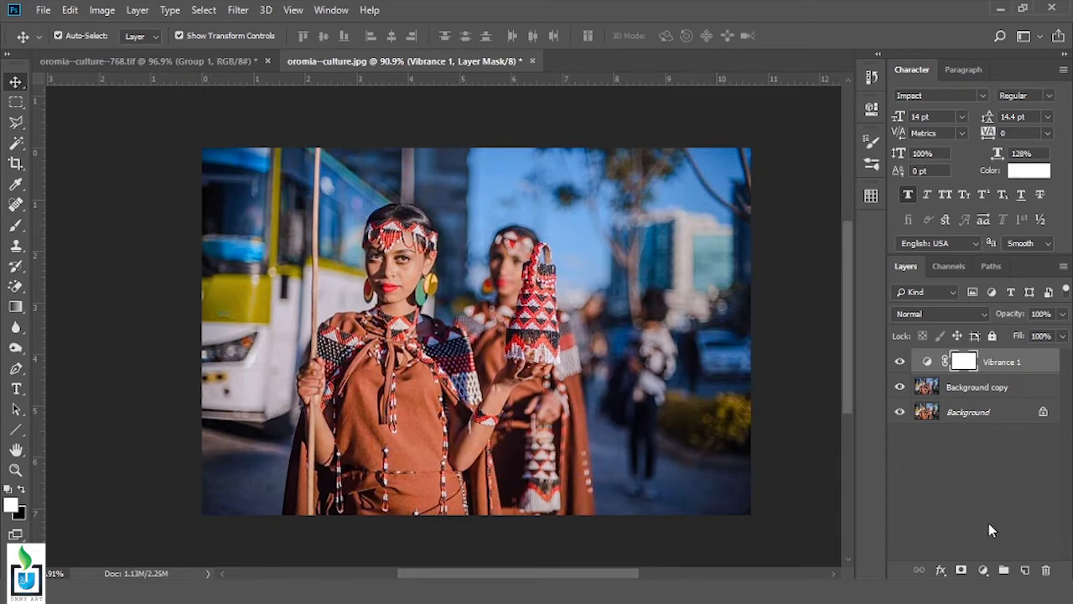
Add a gradient fill layer above the Vibrance layer, with its opaque colour stop set to black (000000) fading to transparent
click(983, 569)
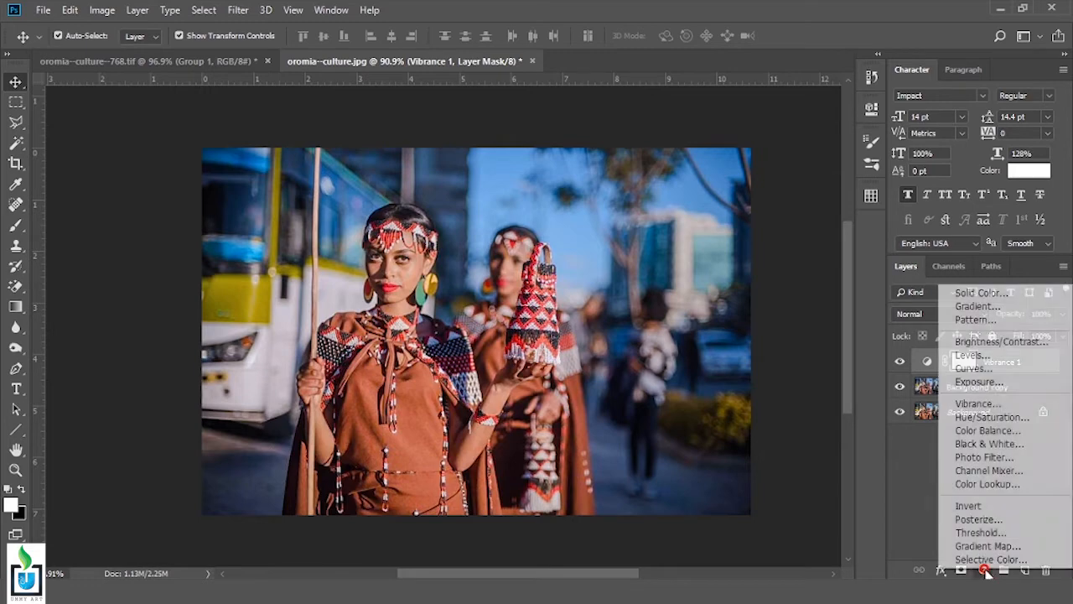
click(989, 310)
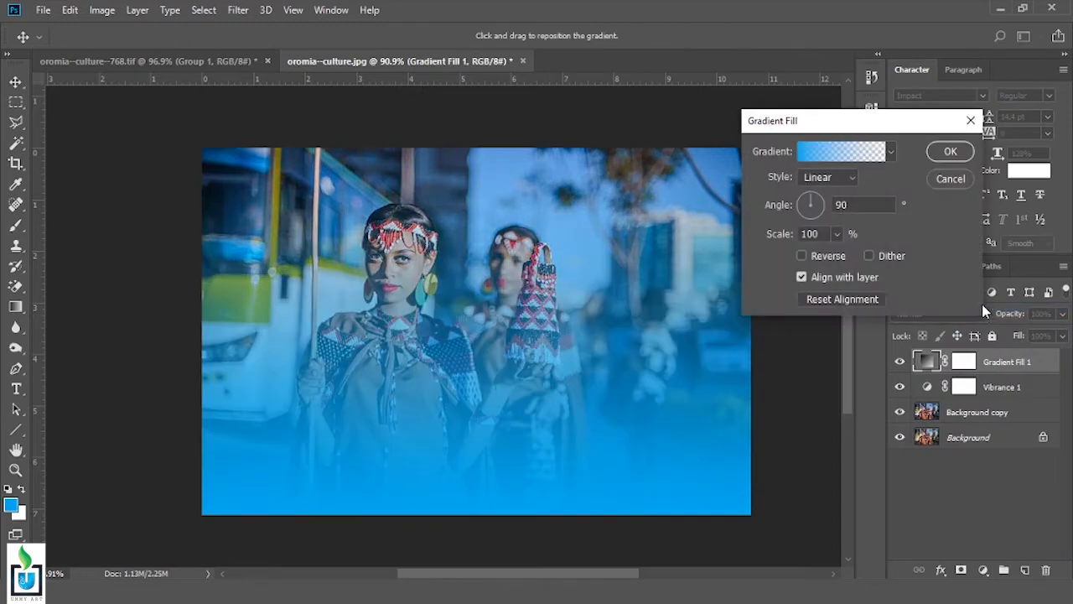
click(828, 153)
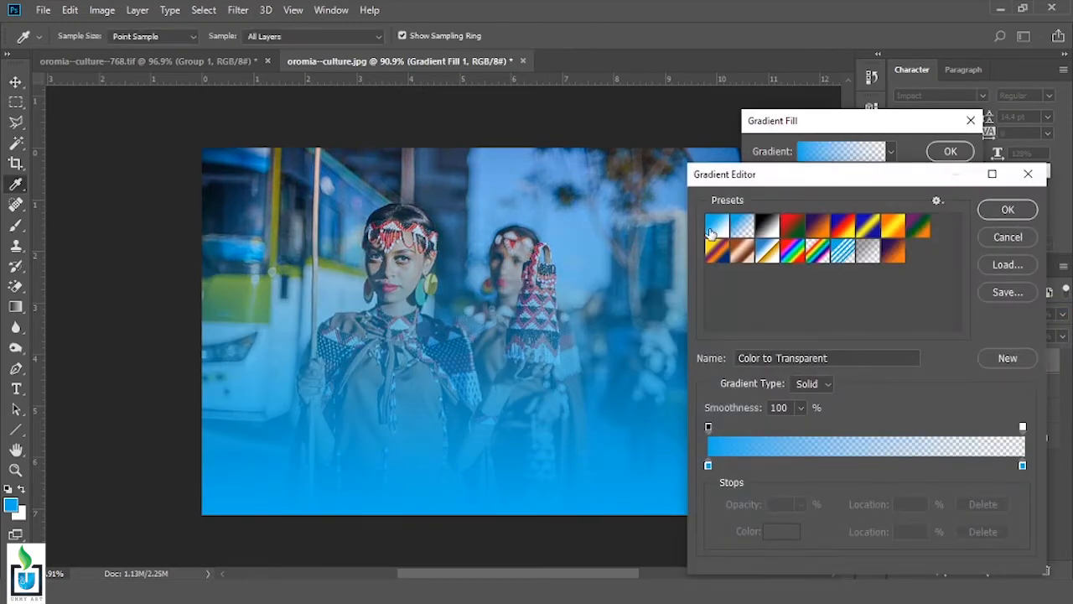
click(709, 465)
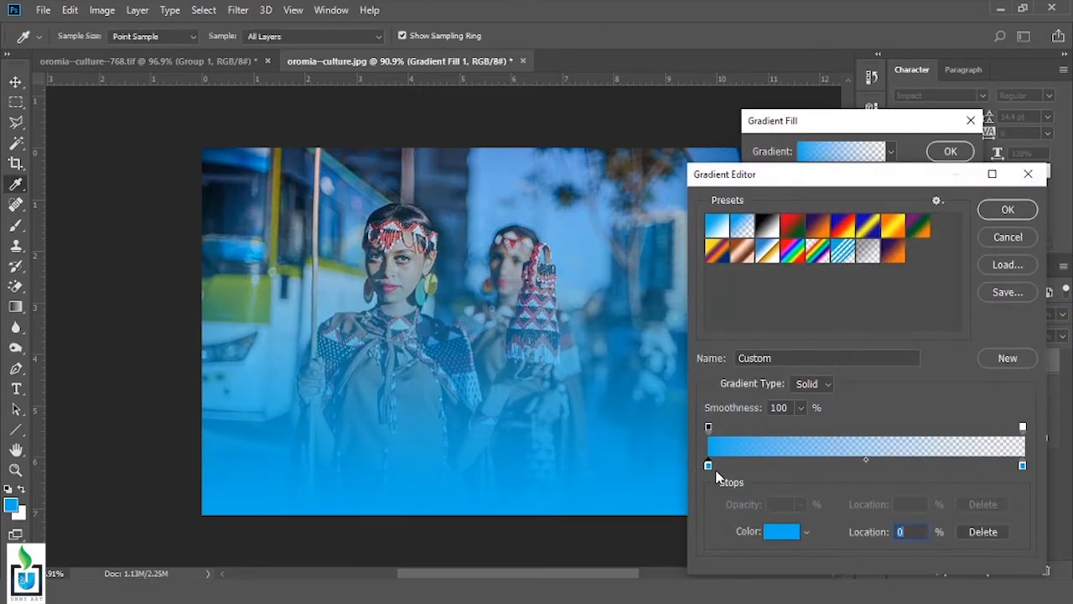
click(781, 531)
text(000000)
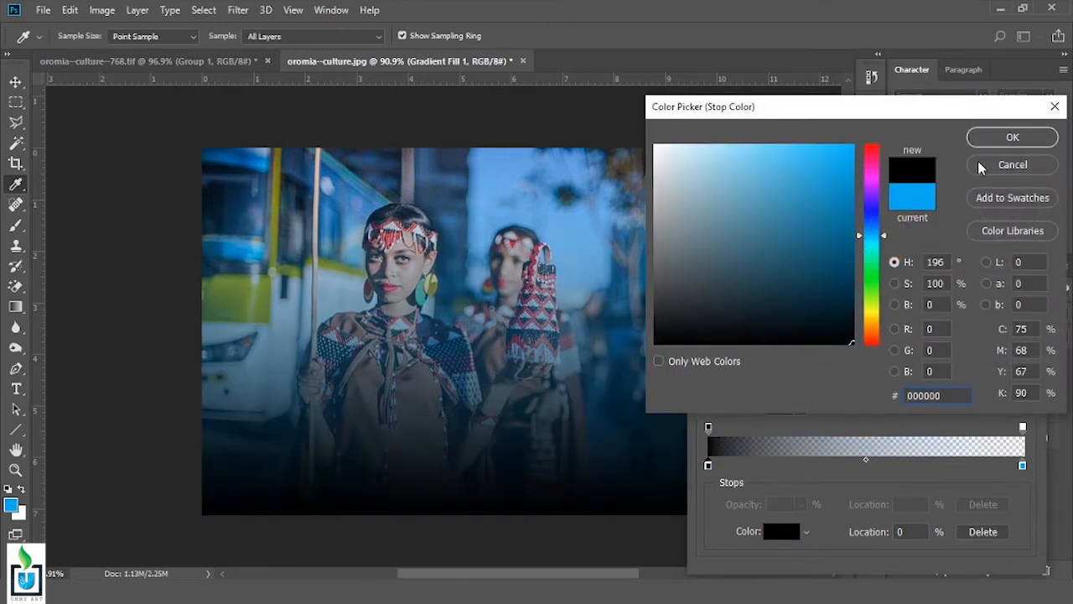
click(1013, 137)
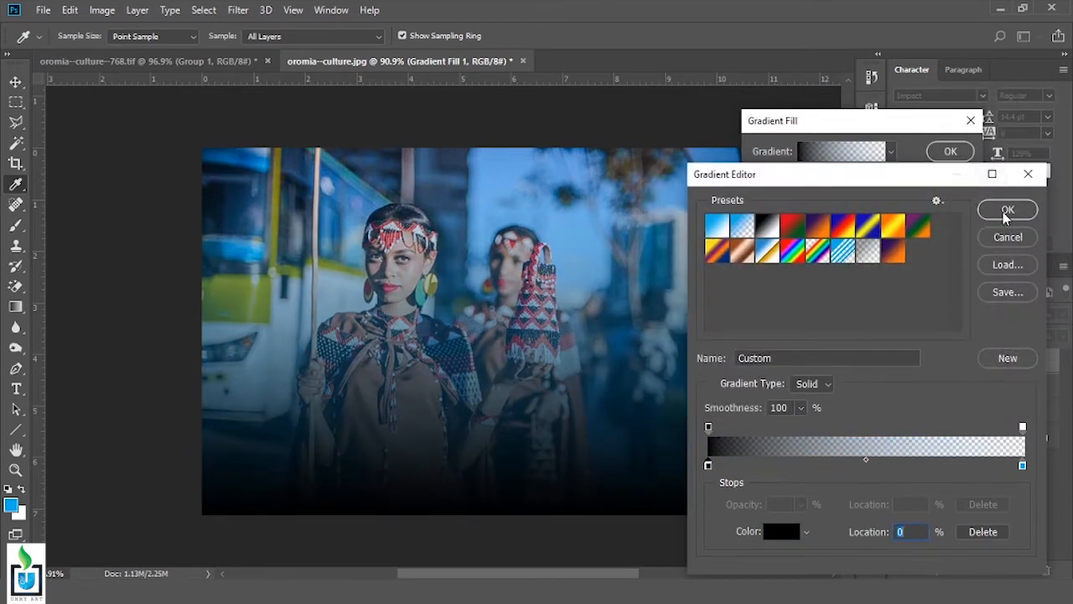
click(1007, 211)
Make the gradient fill Radial and reversed, and move its clear centre over the front woman
click(828, 177)
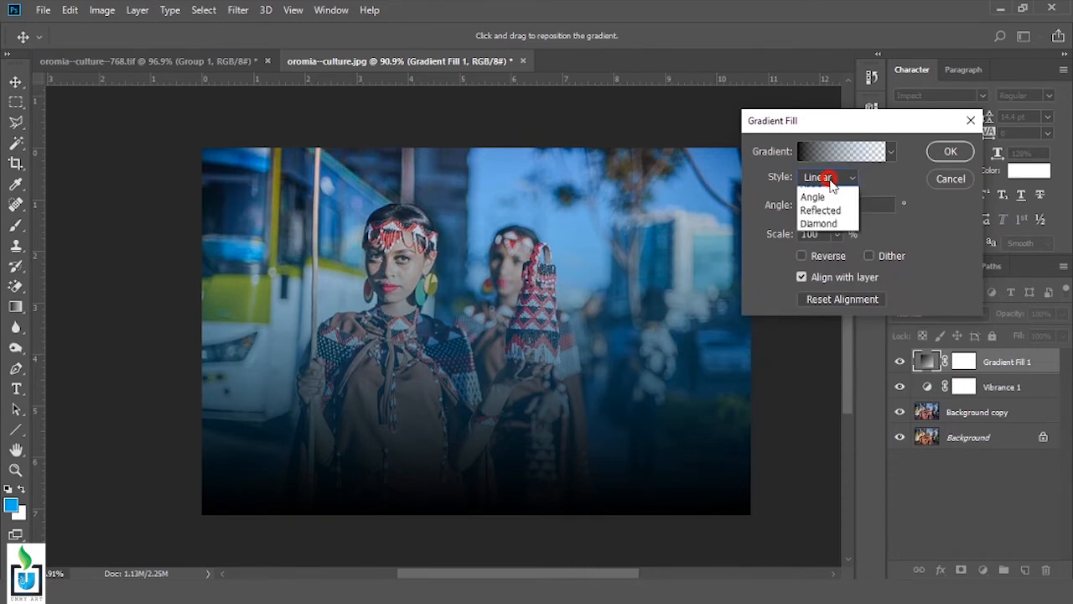
click(820, 194)
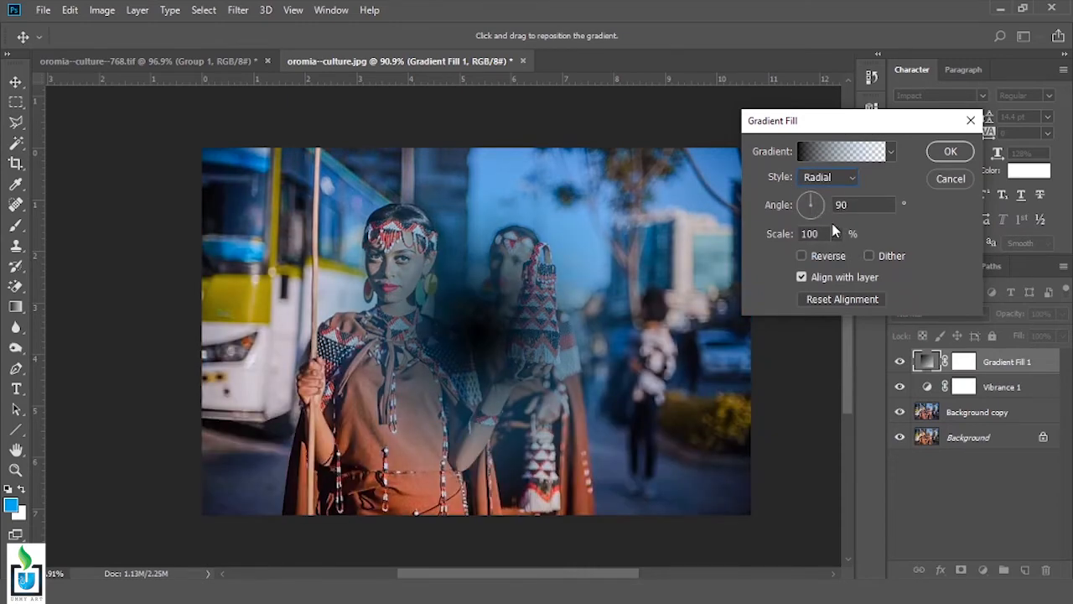
click(805, 256)
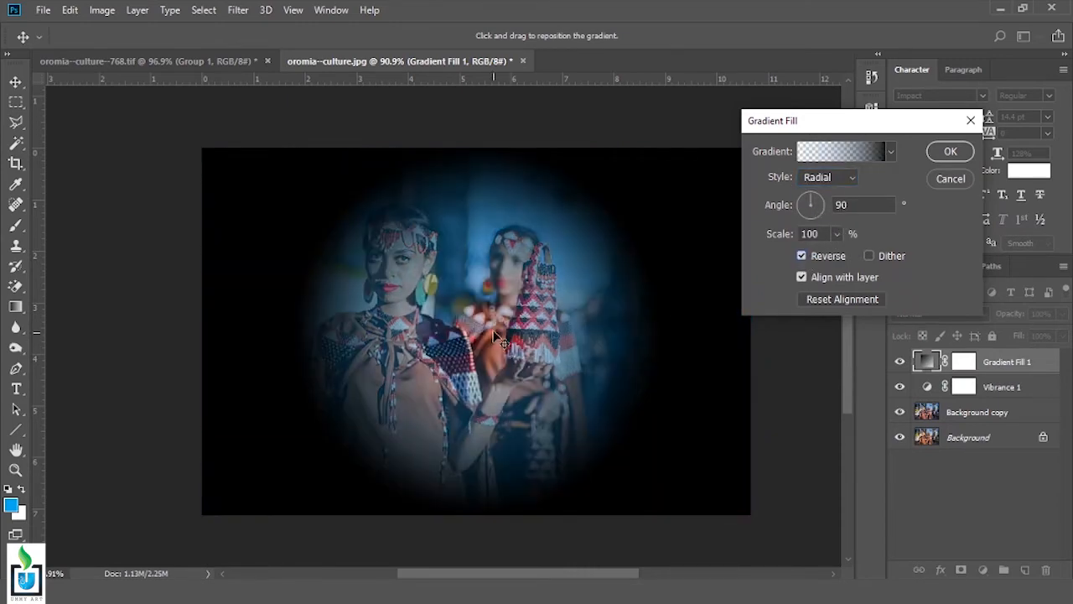
drag(480, 346, 432, 302)
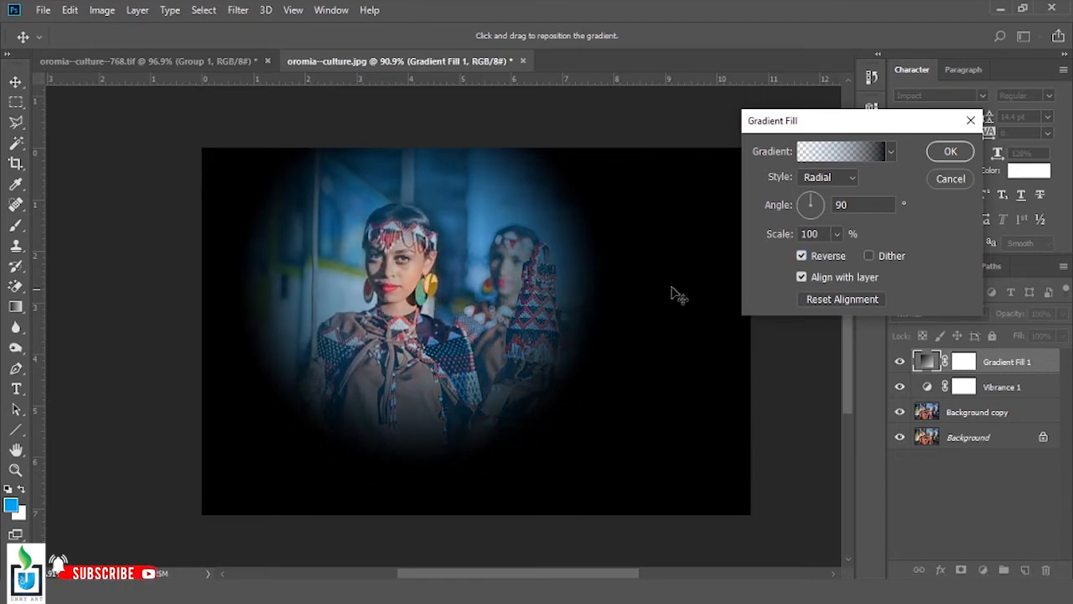
Scale the radial gradient to 111% with its clear area around the front woman, and set the fill layer's opacity to 77%
drag(839, 233, 840, 256)
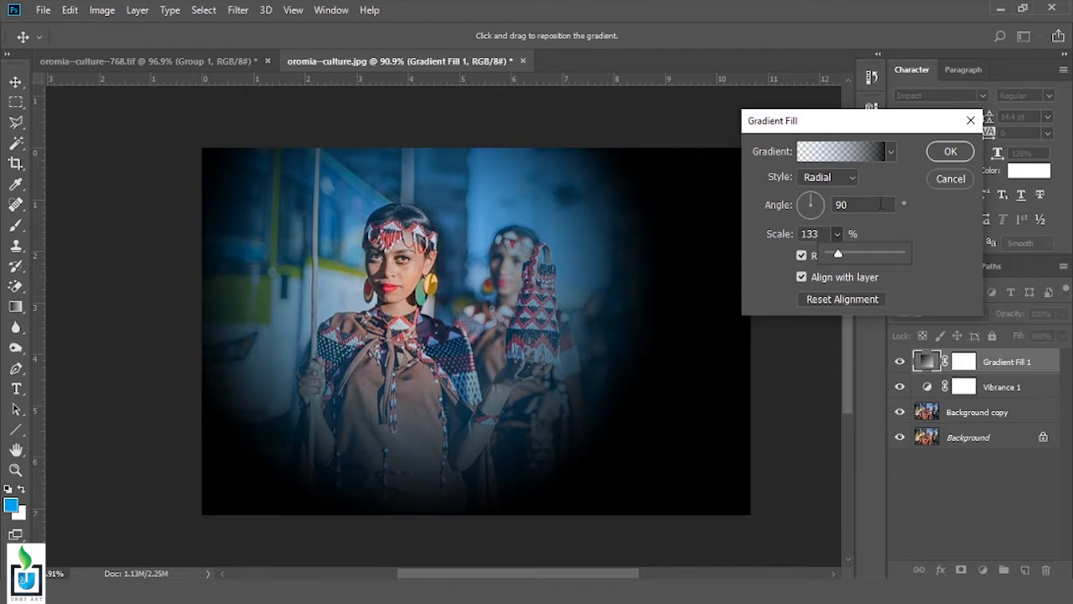
drag(393, 299, 386, 257)
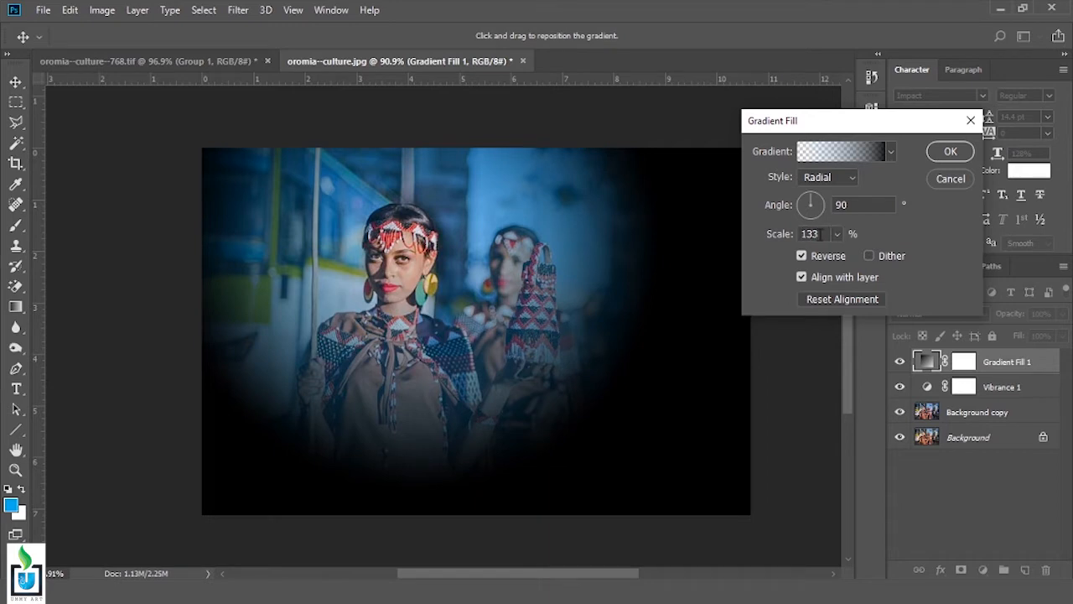
click(838, 234)
drag(836, 259, 833, 259)
drag(436, 310, 509, 382)
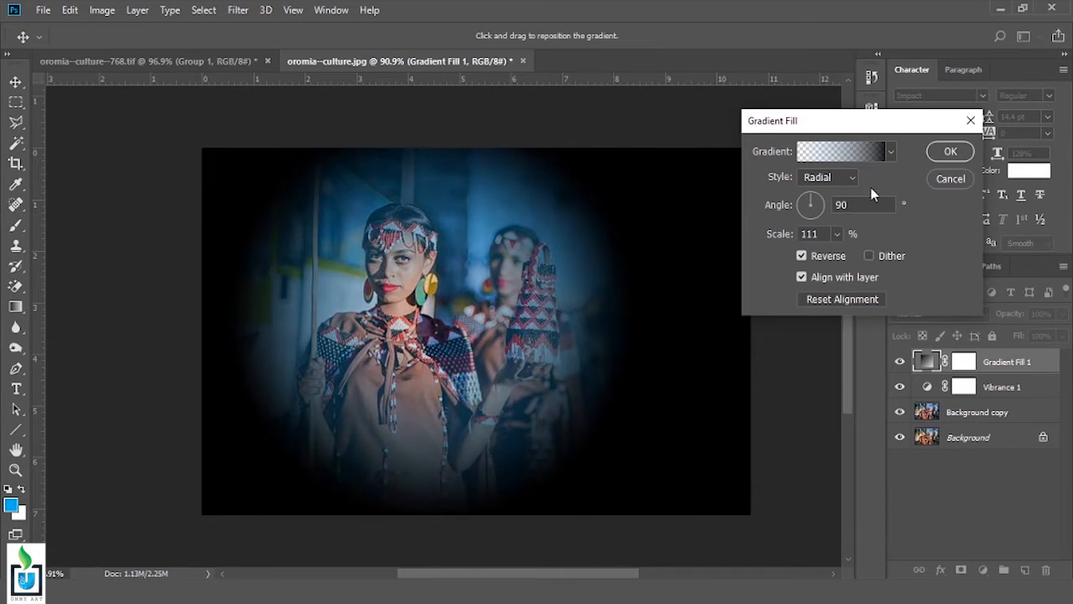
click(951, 152)
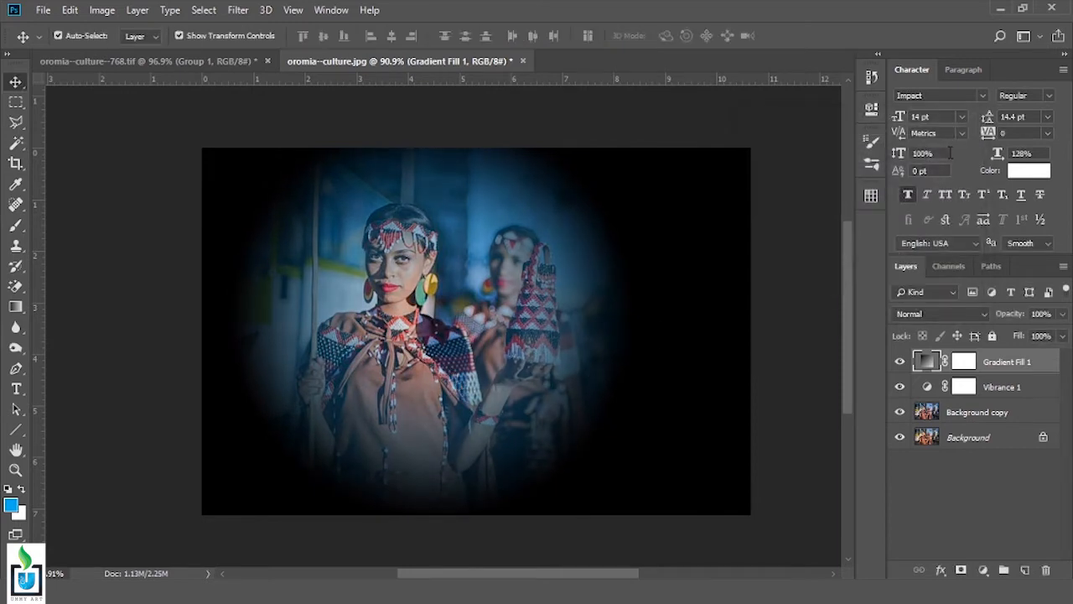
double_click(926, 362)
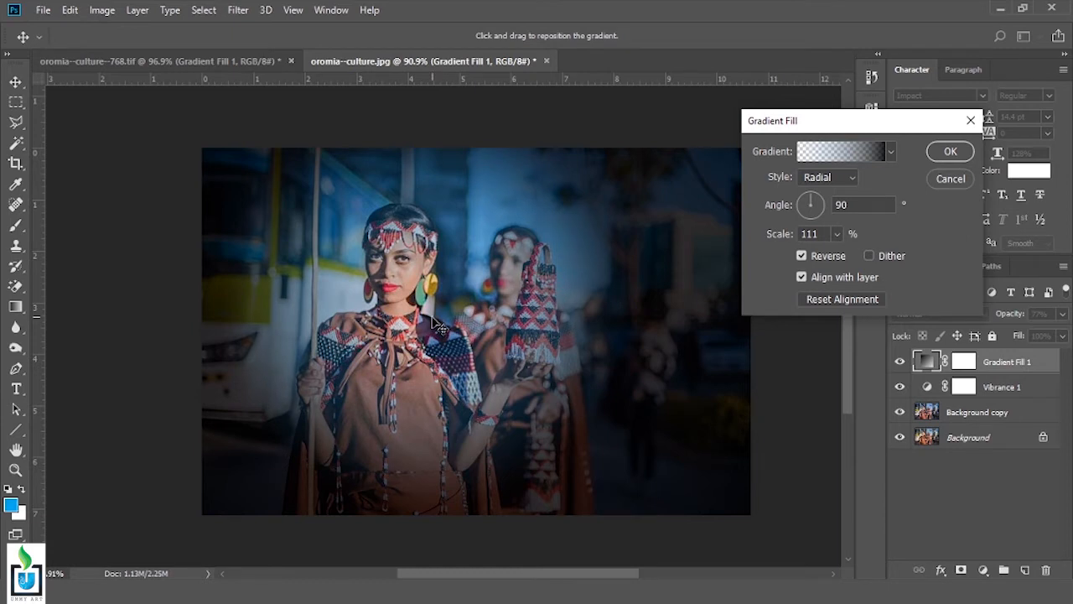
click(944, 158)
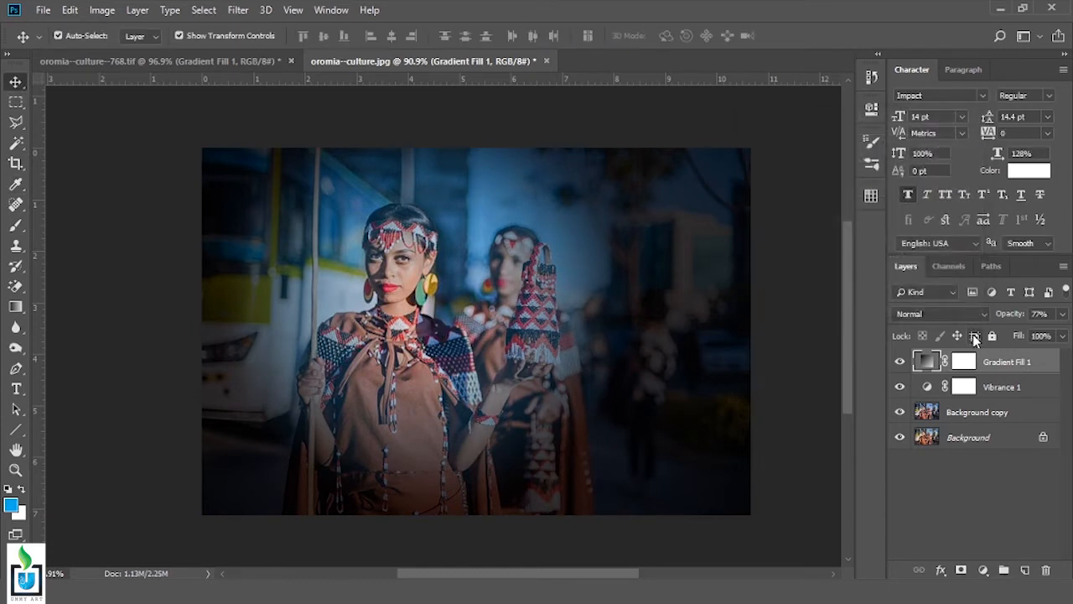
Add a Gradient Map adjustment layer above the gradient fill using the Black, White preset
click(983, 570)
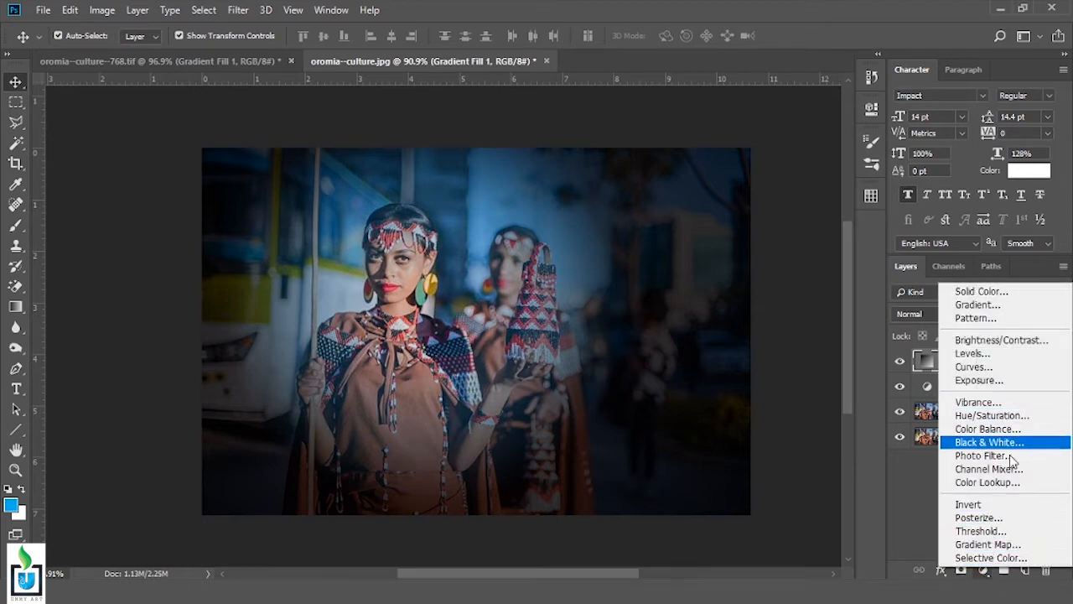
click(1007, 544)
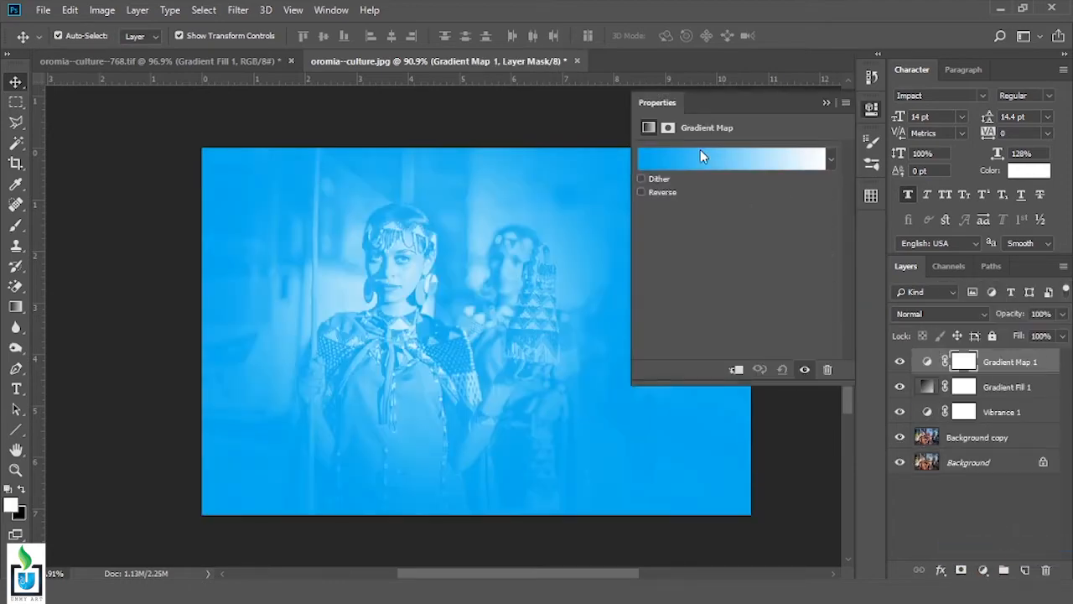
click(701, 159)
click(769, 227)
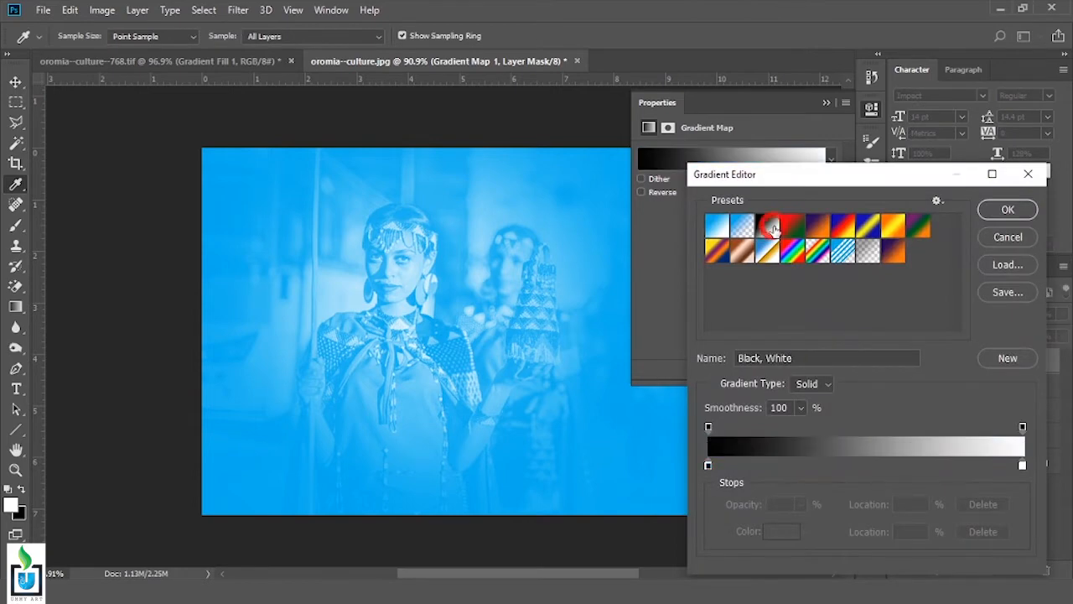
click(1008, 209)
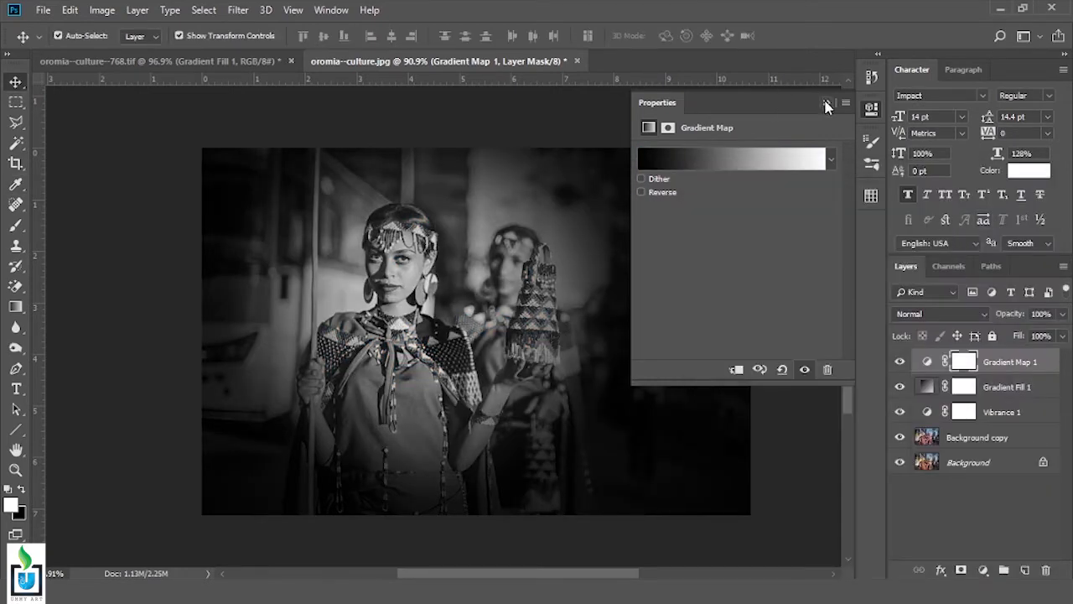
click(826, 103)
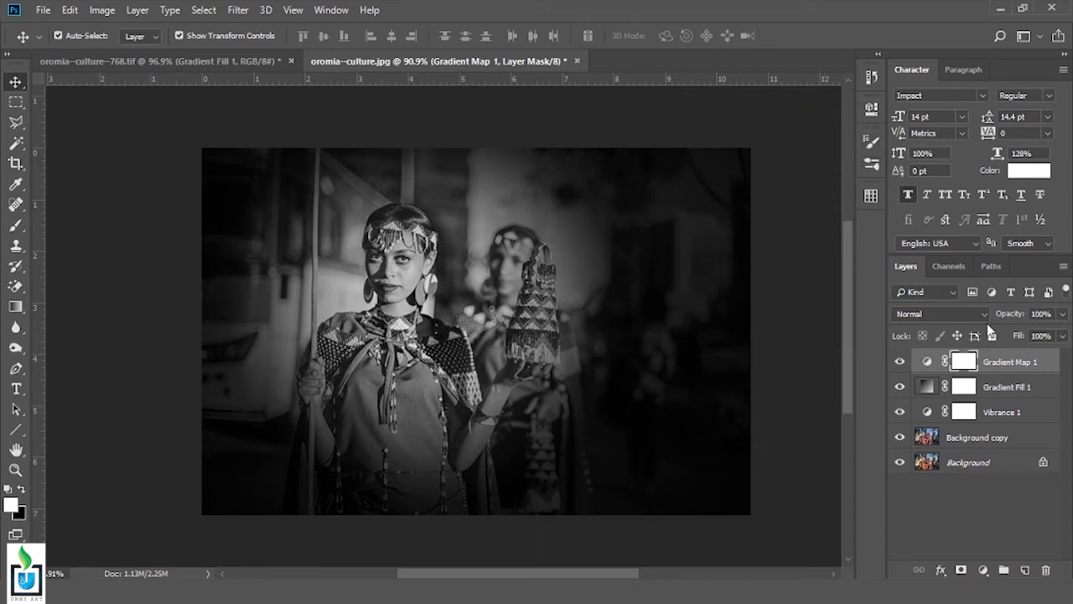
Blend the black-and-white gradient map as Soft Light at 65% opacity
click(982, 315)
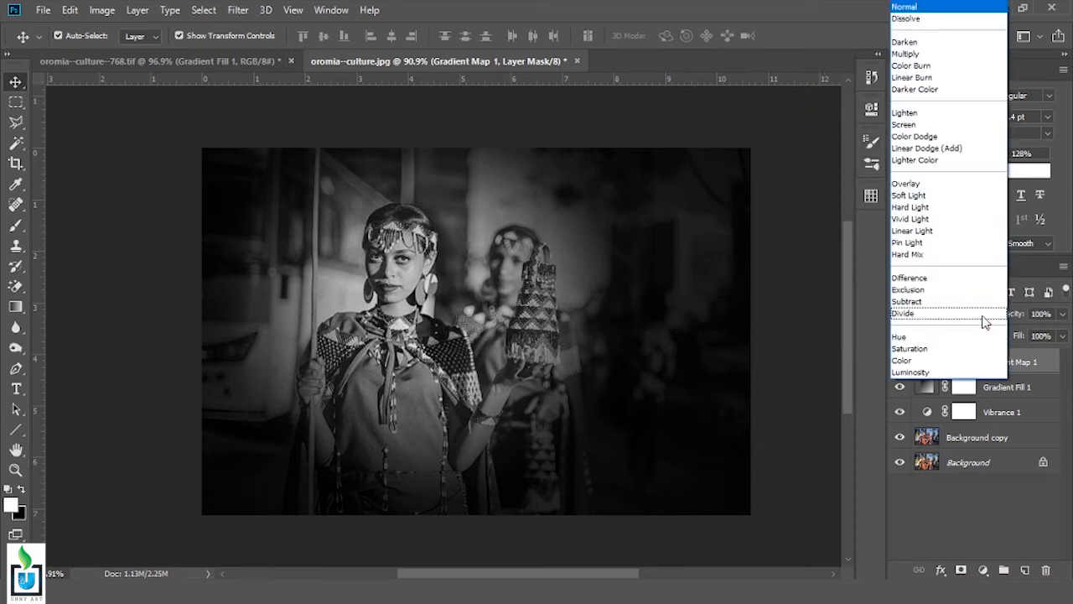
click(915, 196)
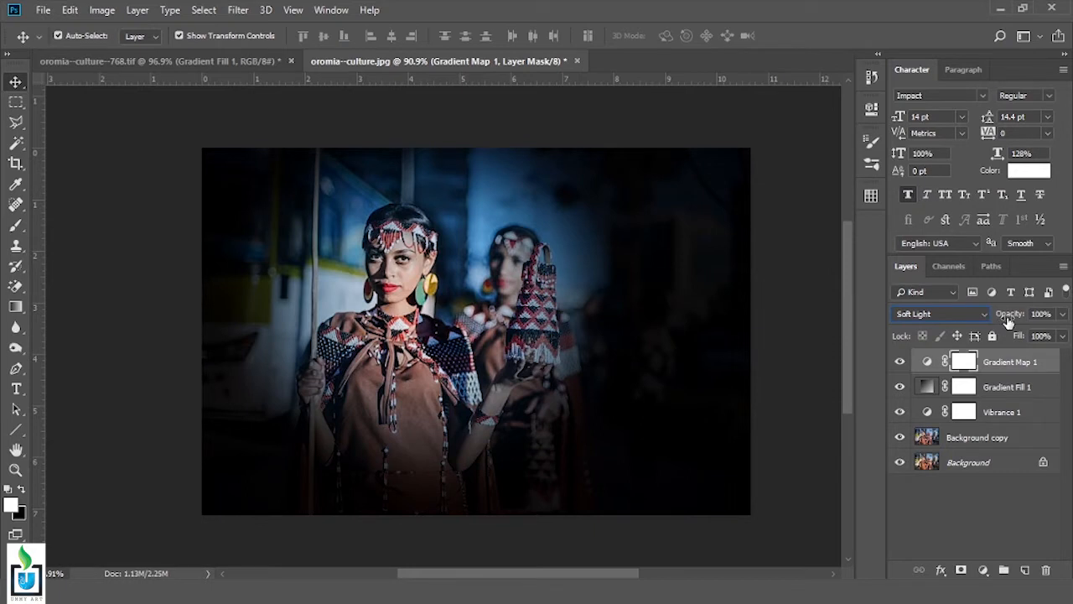
drag(1009, 323, 986, 319)
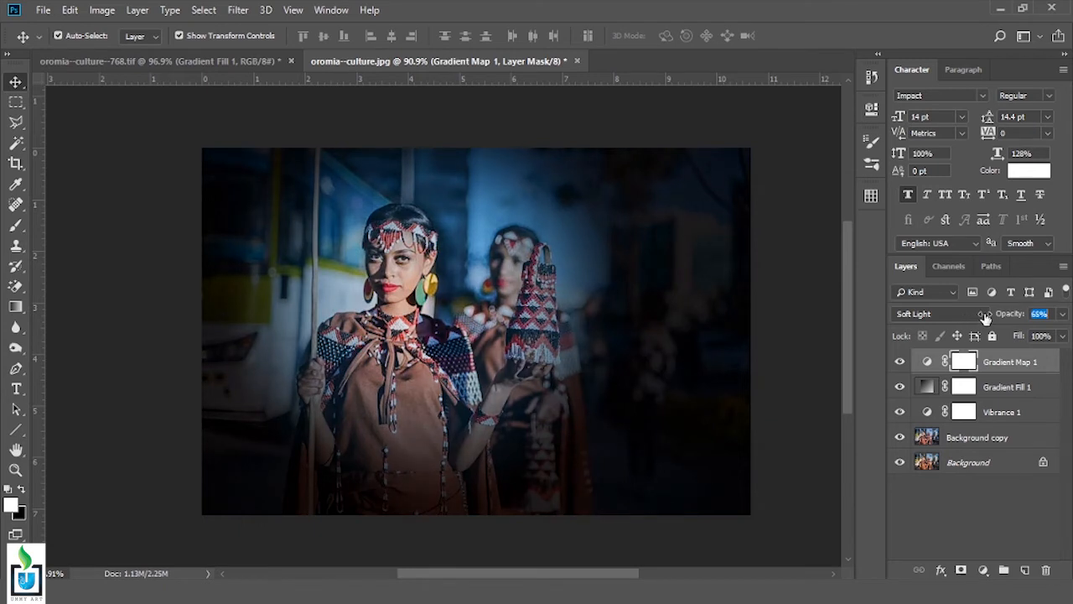
click(1006, 396)
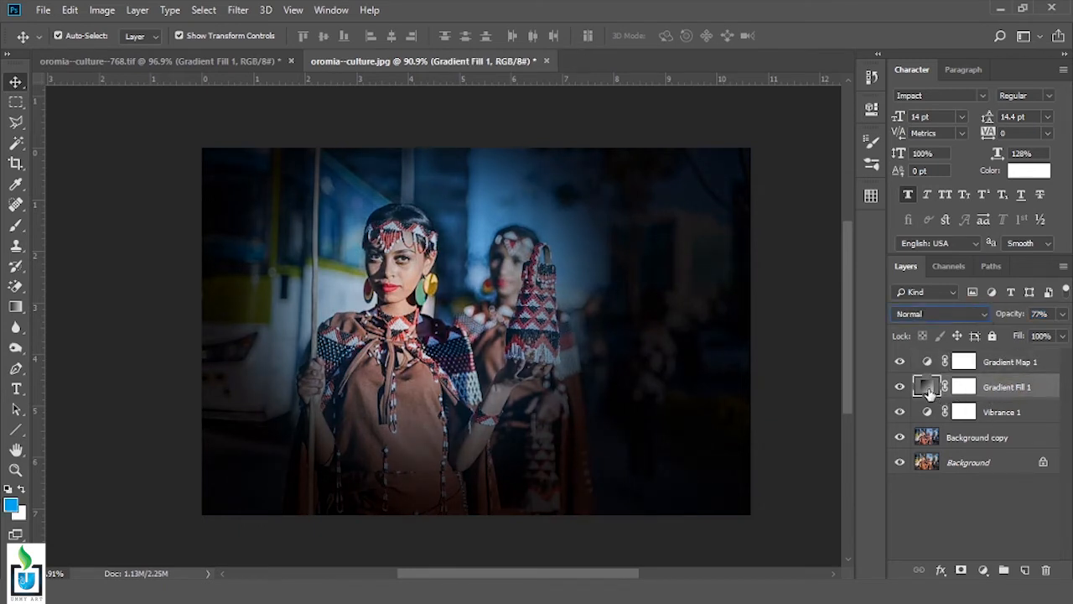
Add a second Gradient Map adjustment layer above the first one using the Violet, Orange preset
click(1009, 366)
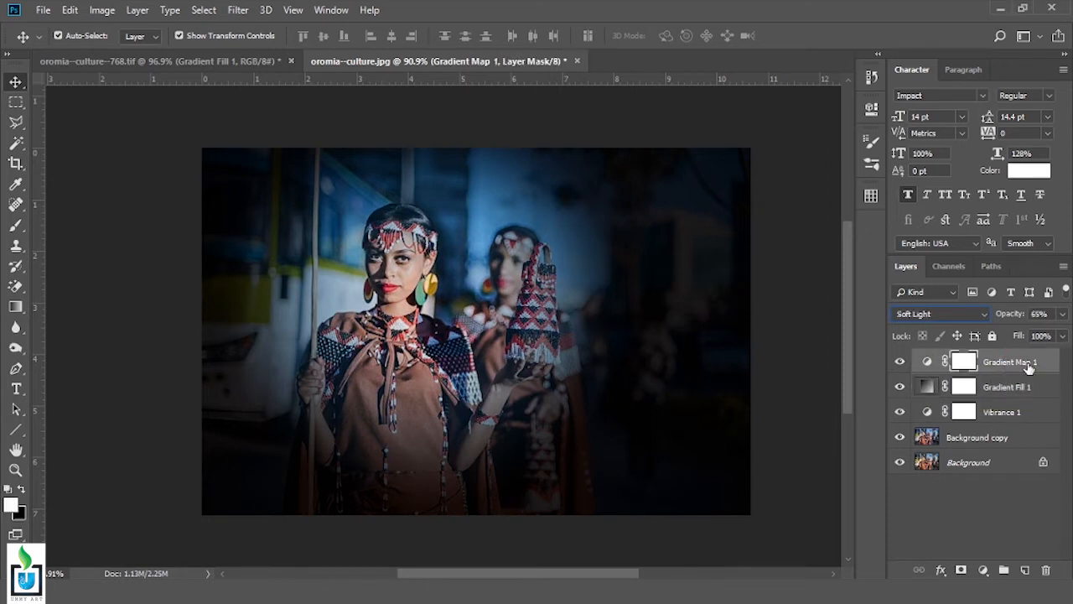
click(985, 570)
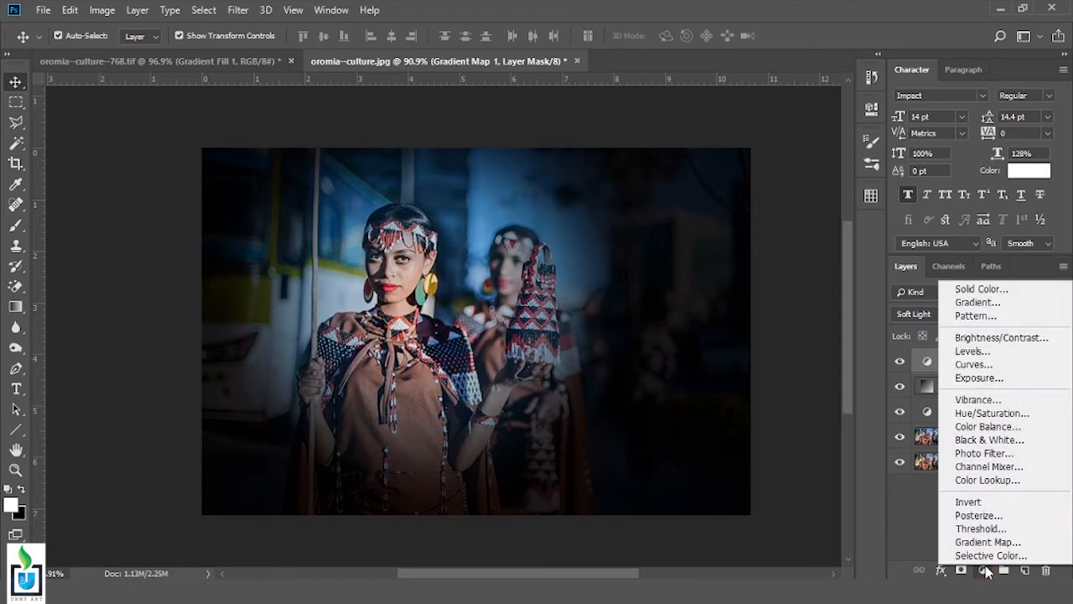
click(986, 543)
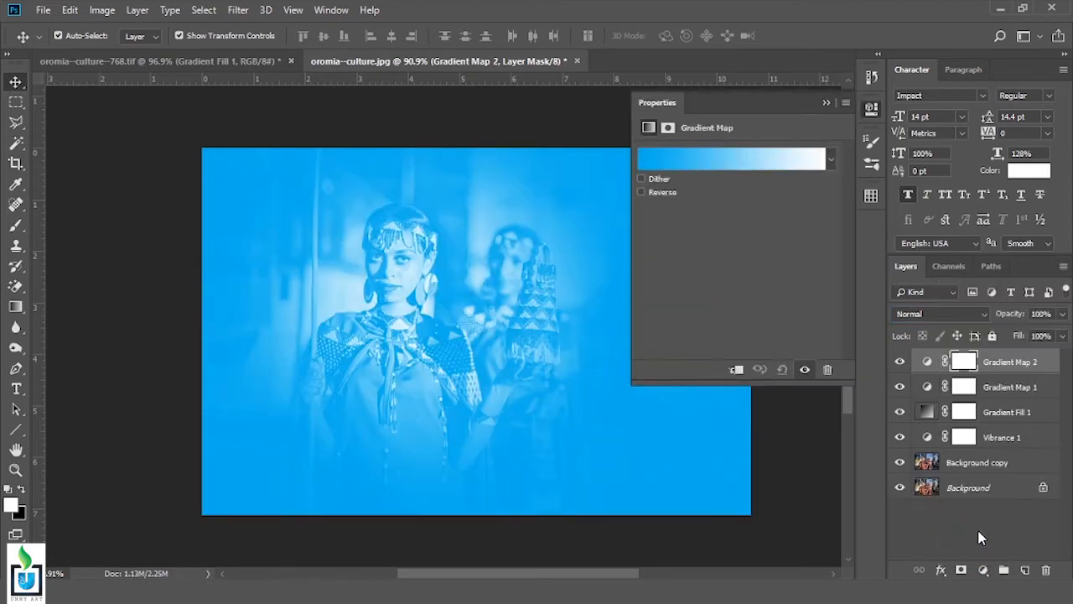
click(731, 159)
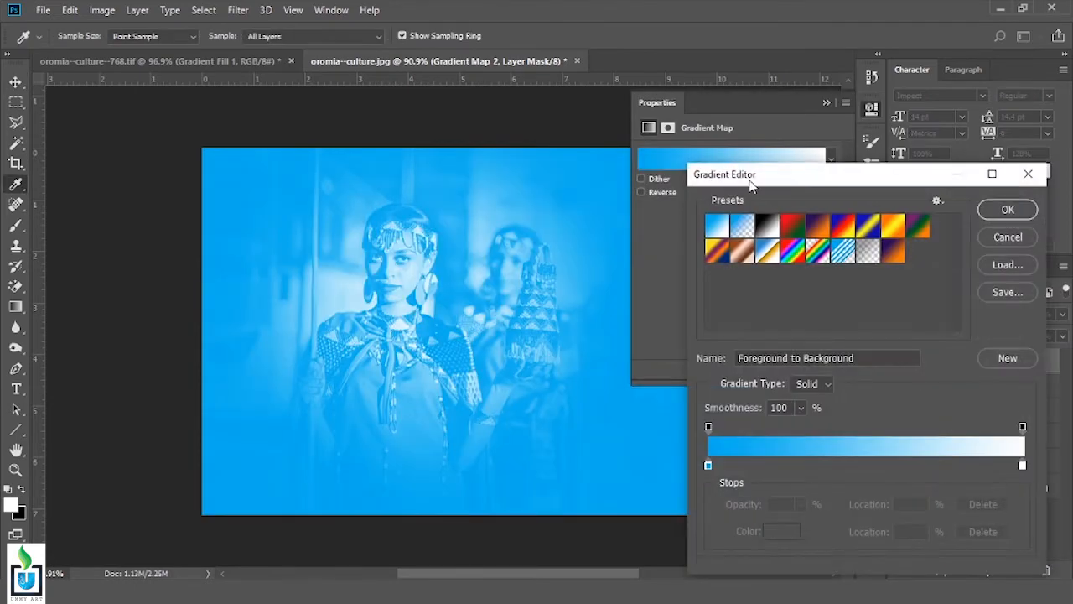
click(817, 227)
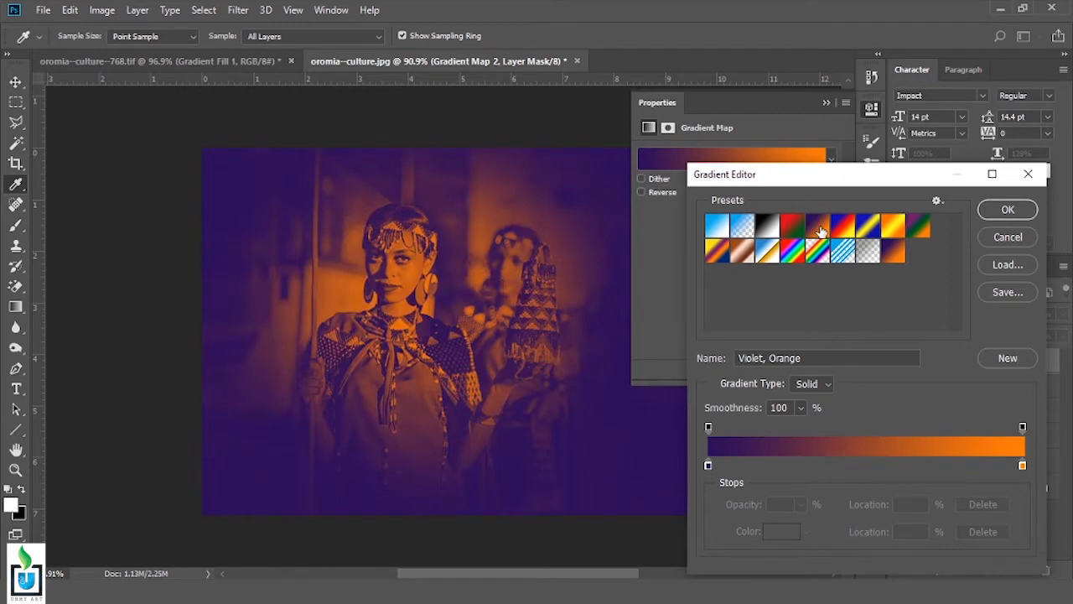
Change the gradient map's violet stop to dark brown 5c2300 and apply the edited gradient
click(708, 466)
click(782, 532)
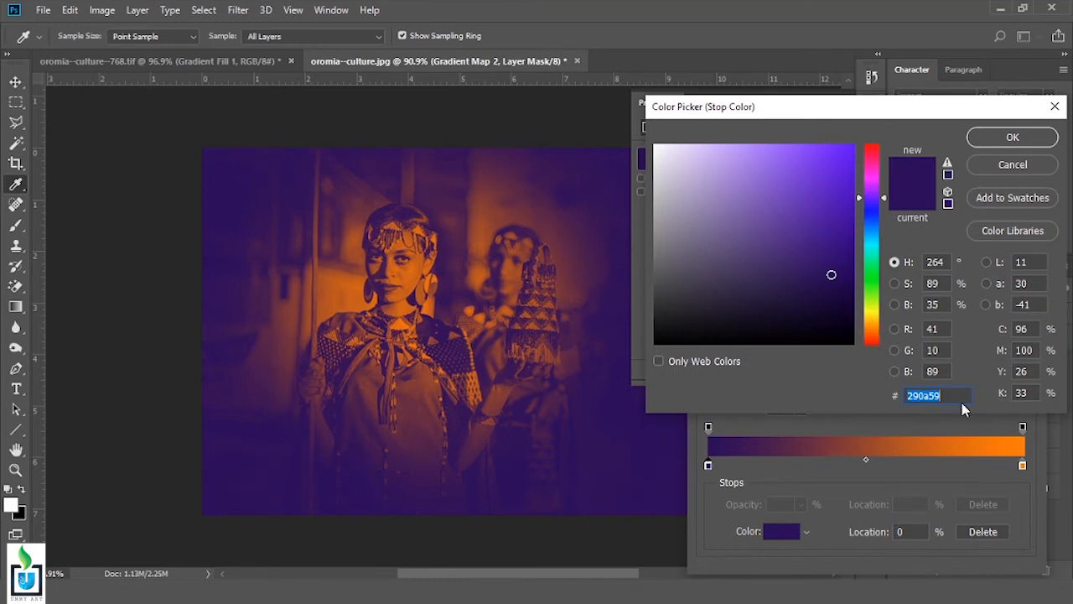
click(859, 328)
drag(860, 328, 852, 330)
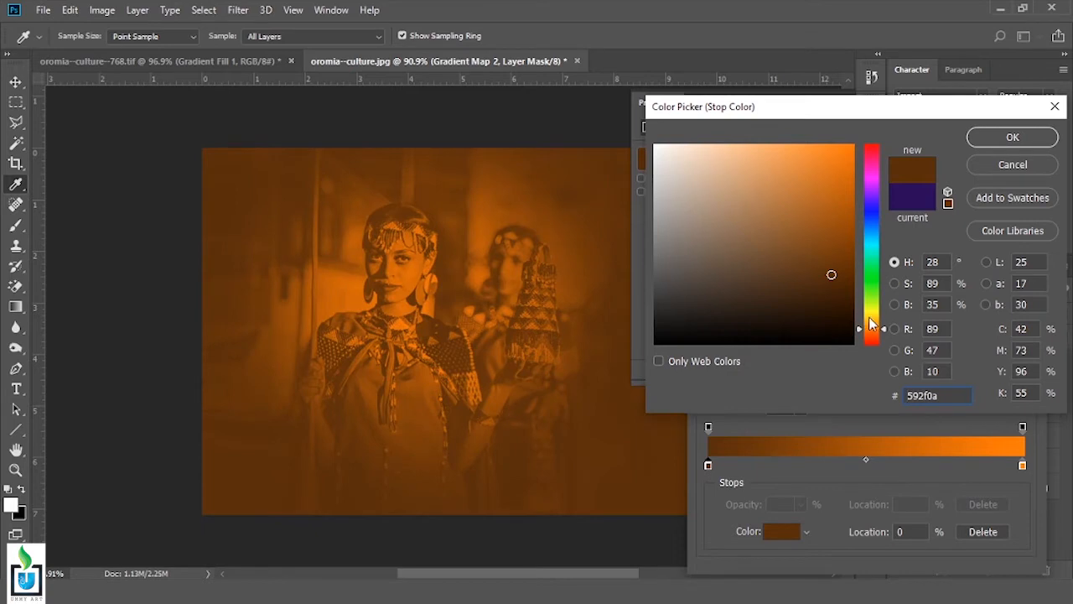
drag(879, 335, 872, 333)
click(844, 265)
mouse_move(844, 265)
mouse_down()
mouse_move(856, 245)
mouse_move(856, 272)
mouse_up()
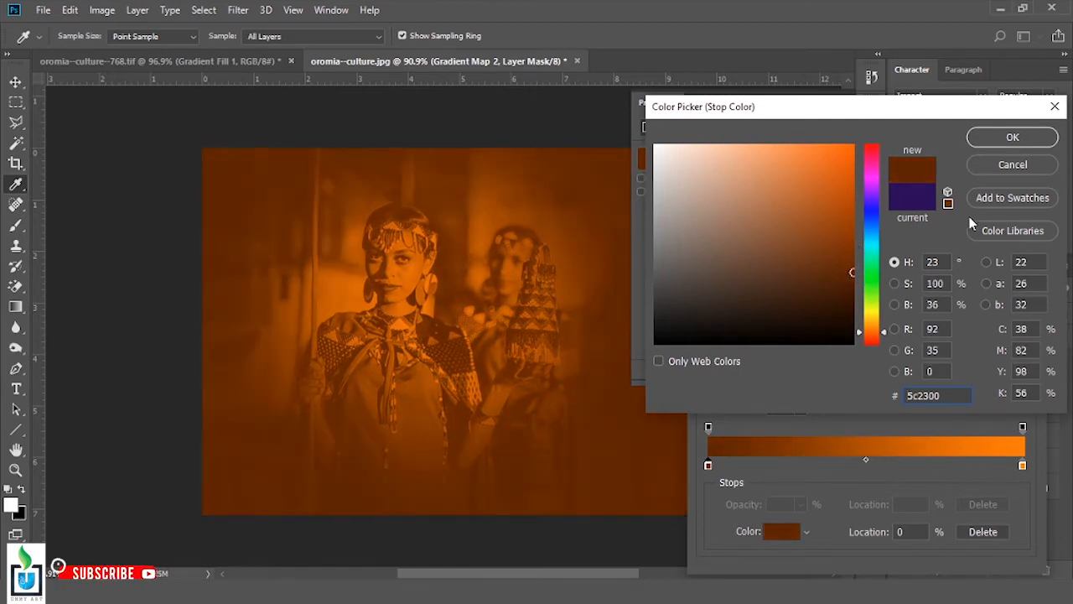
click(1012, 138)
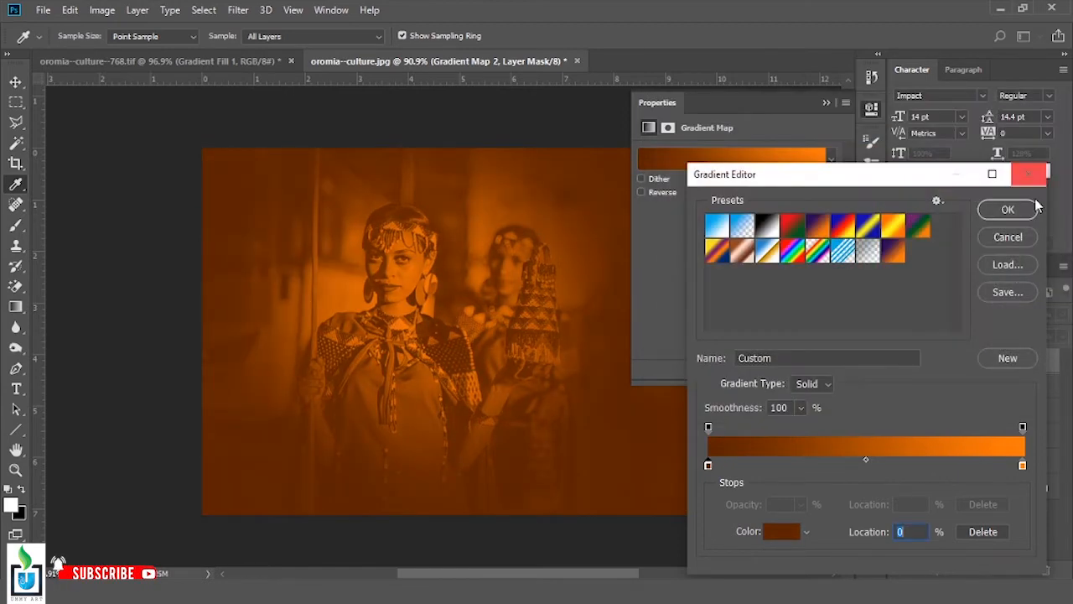
click(1009, 209)
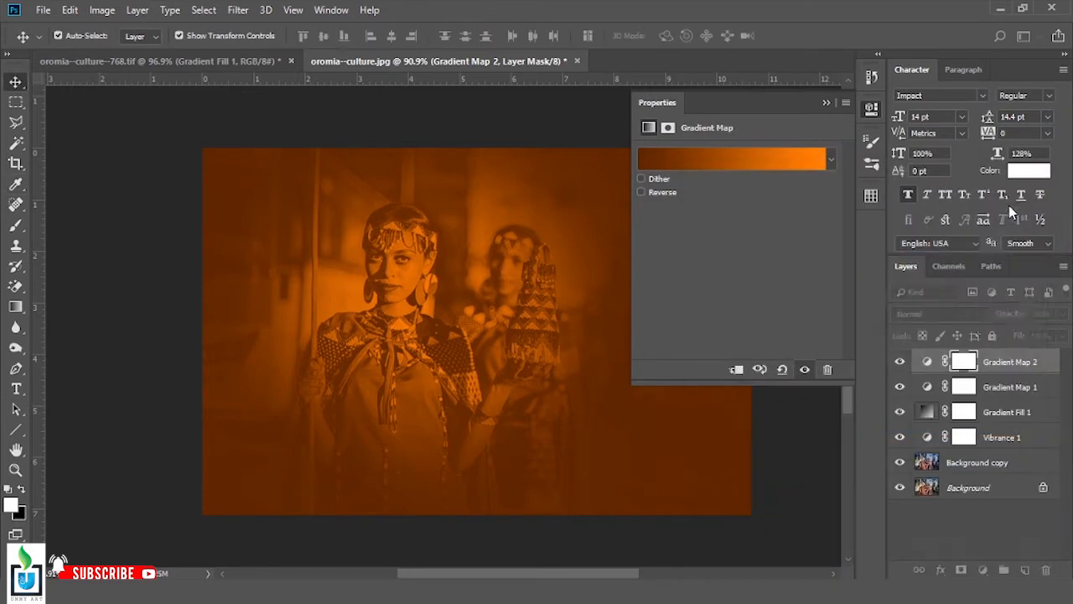
Blend the top brown-to-orange gradient map as Soft Light at 62% opacity
click(827, 102)
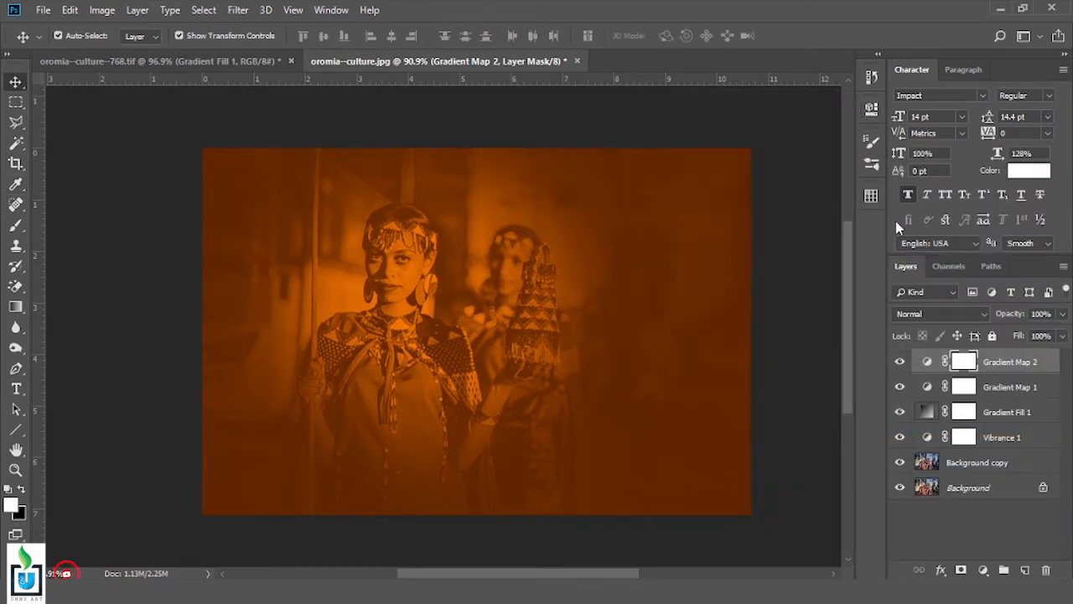
click(922, 313)
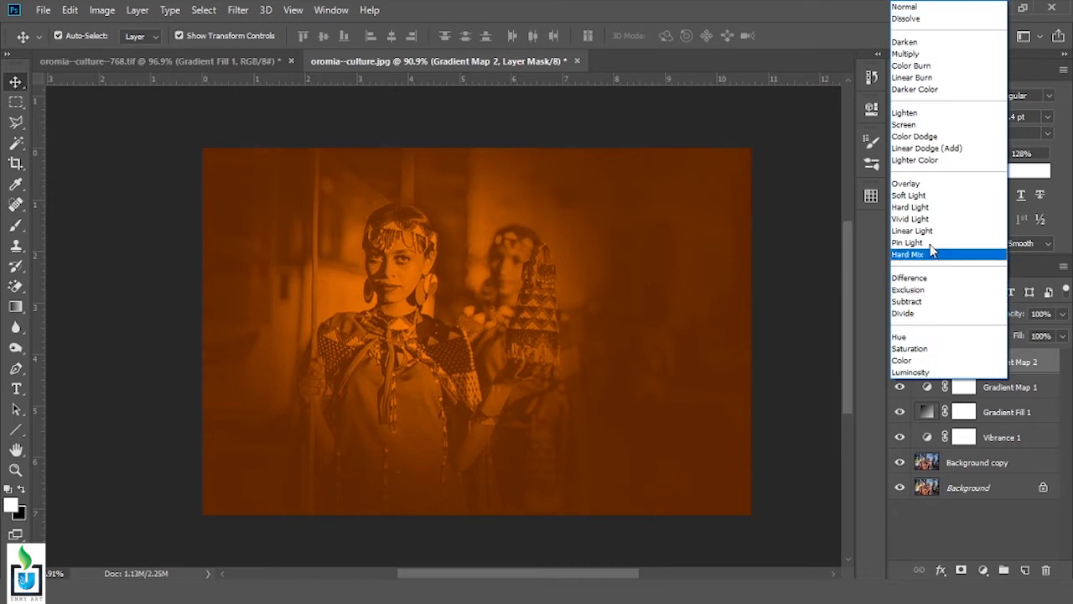
click(910, 195)
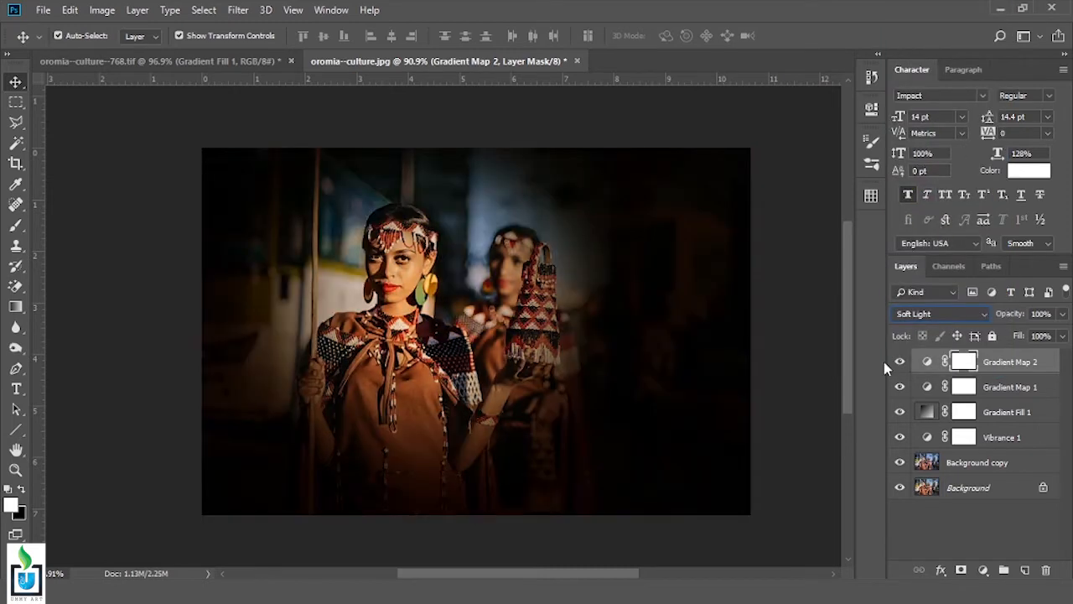
drag(1017, 314, 996, 321)
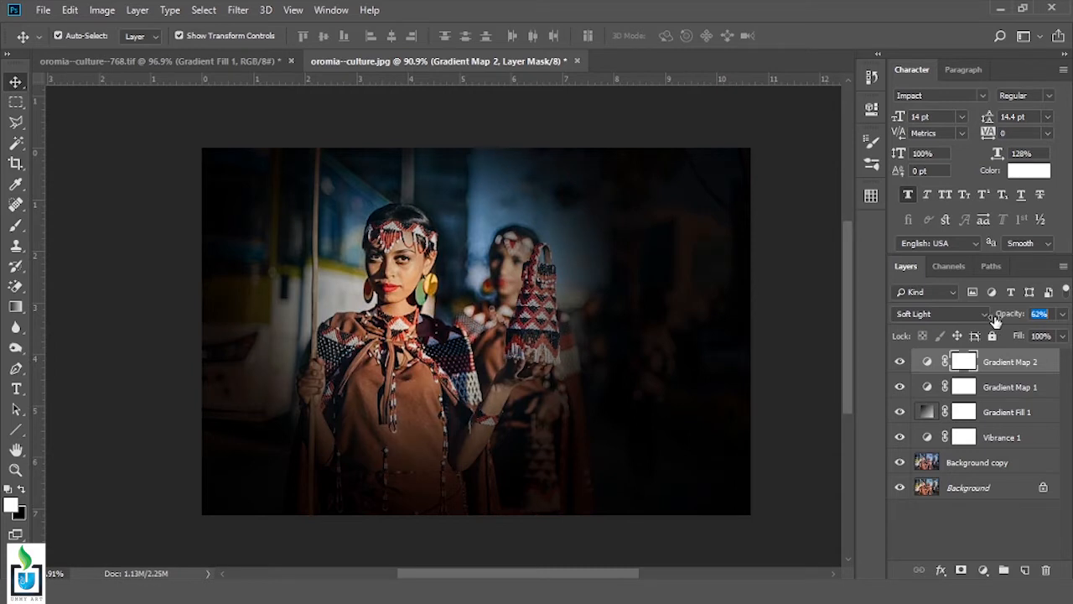
Set the black-and-white gradient map's opacity to 33% and the brown-to-orange gradient map's opacity to 76%
click(1016, 393)
drag(1011, 314, 967, 323)
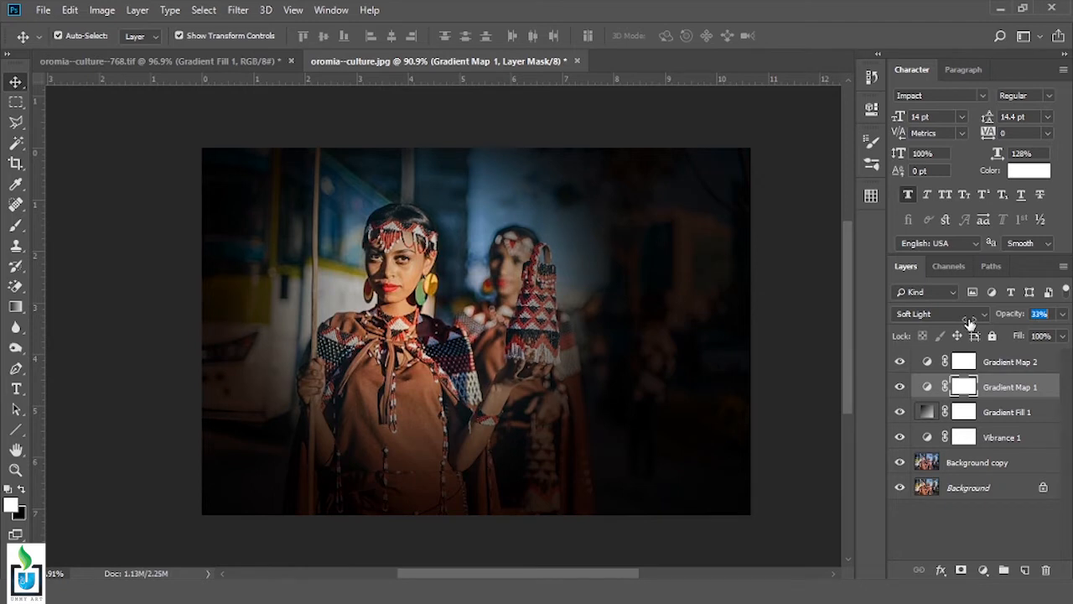
click(1016, 363)
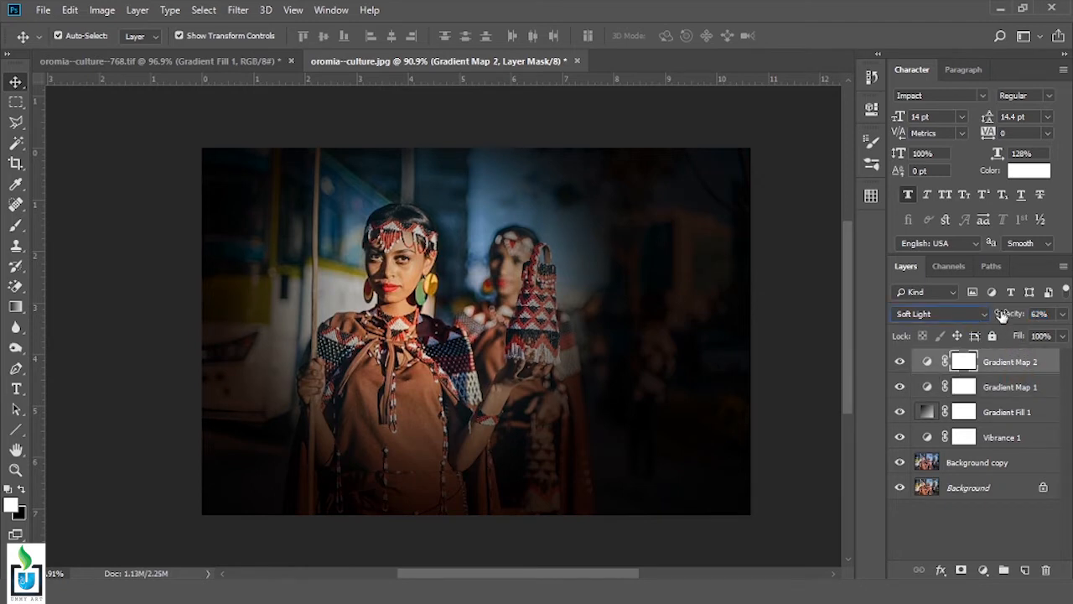
drag(1004, 314, 1014, 322)
Open the top gradient map's gradient for editing and try dark blue 02152f on its dark brown stop
double_click(927, 362)
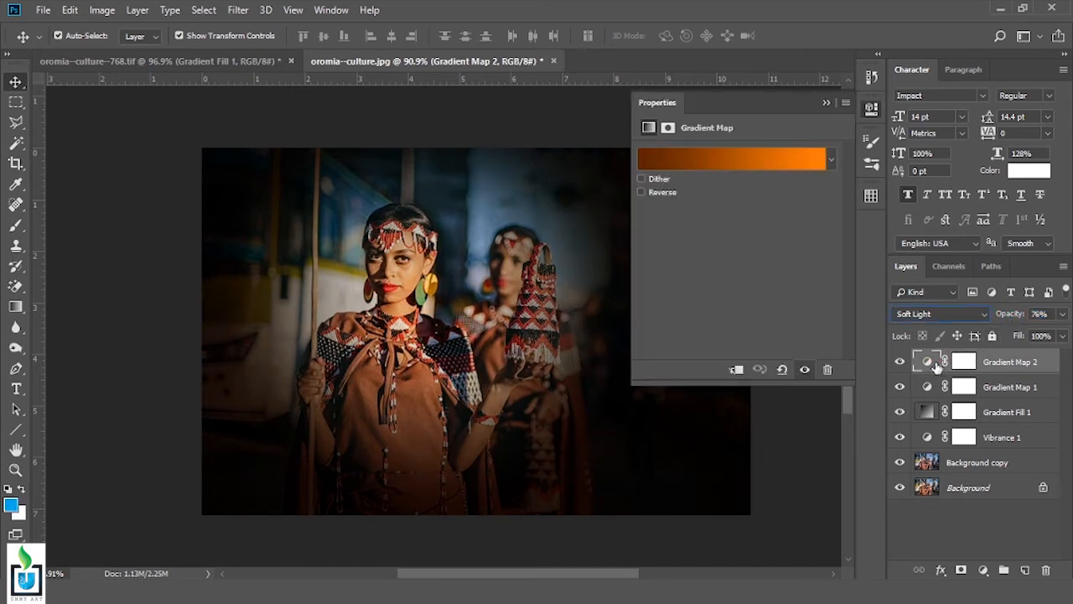
click(733, 163)
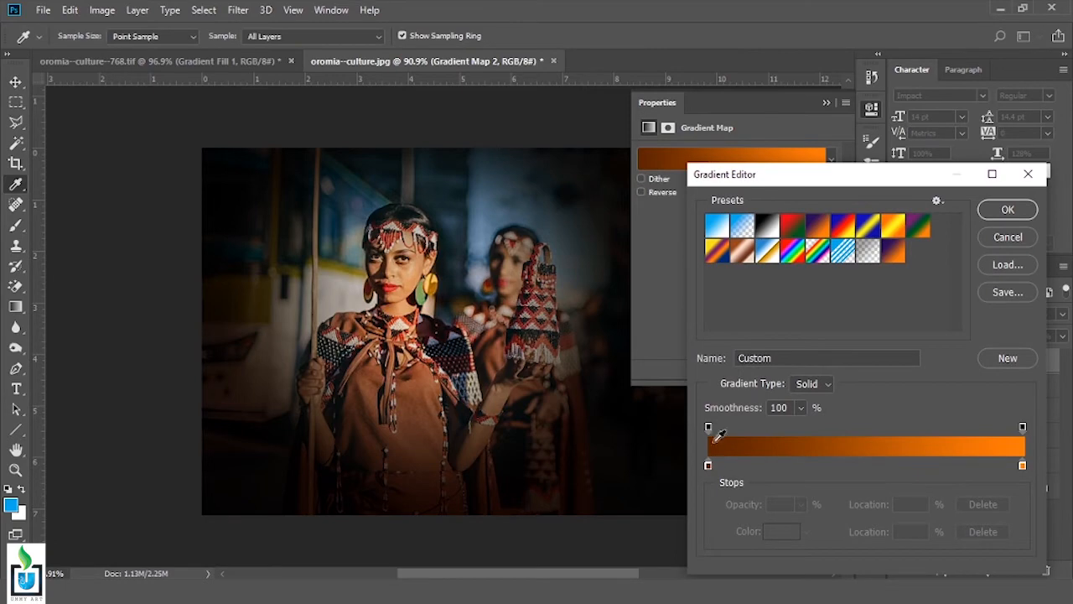
click(708, 466)
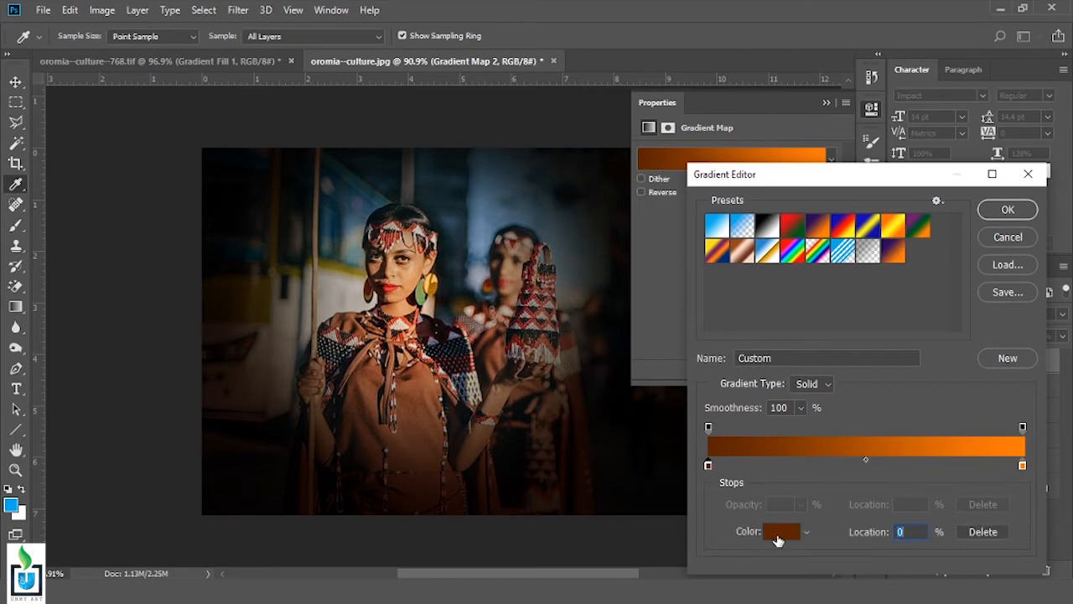
click(778, 537)
drag(841, 290, 845, 308)
click(872, 227)
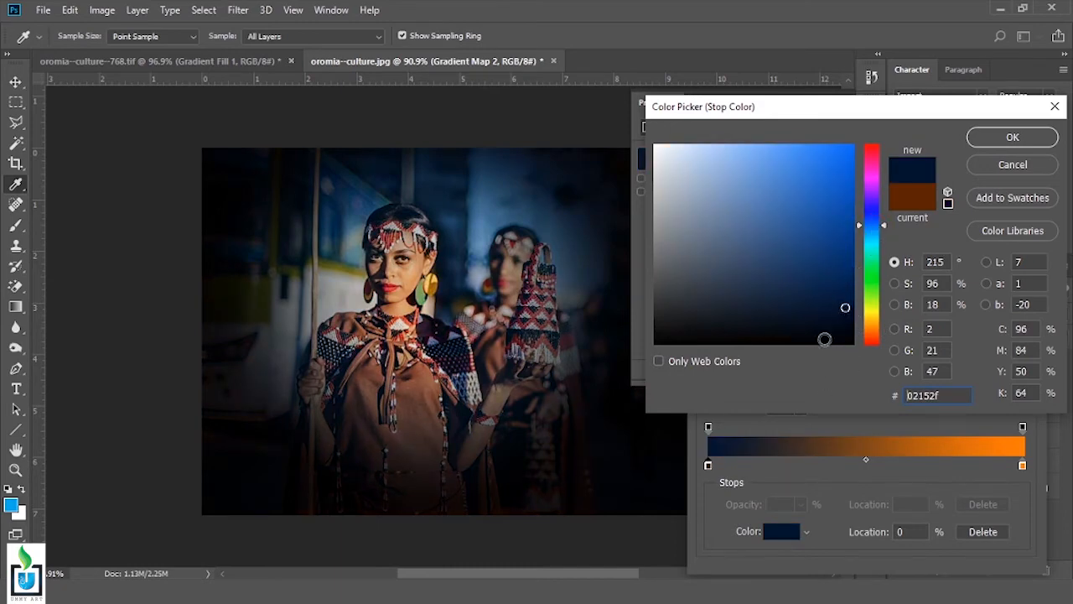
Change the gradient's dark stop to golden brown 6d490b and apply the edited gradient
click(875, 322)
mouse_move(846, 310)
mouse_down()
mouse_move(863, 197)
mouse_move(878, 195)
mouse_up()
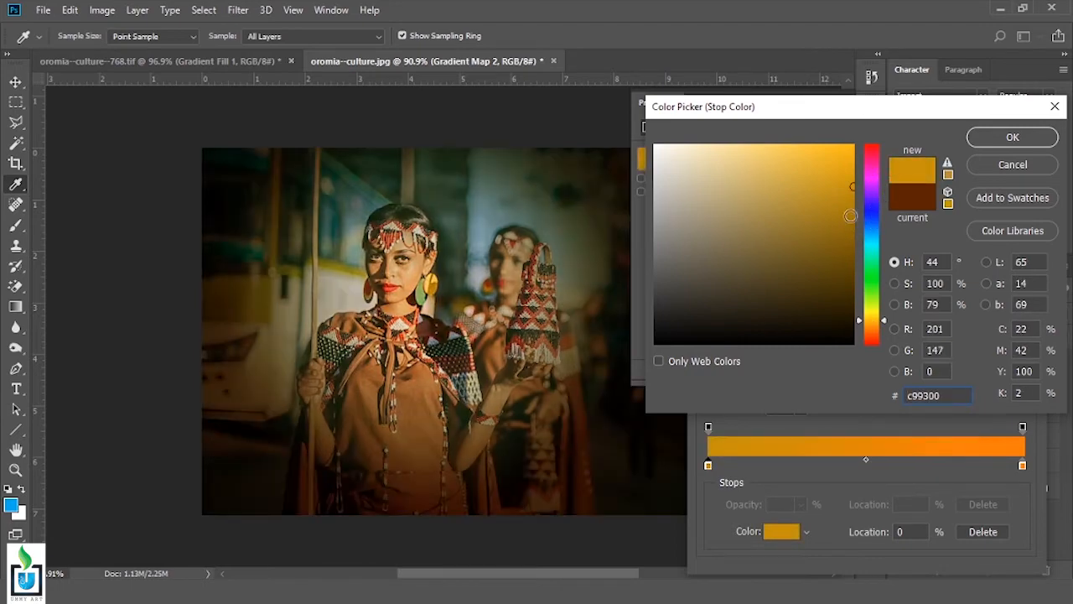
mouse_move(854, 205)
mouse_down()
mouse_move(829, 239)
mouse_move(867, 256)
mouse_move(867, 229)
mouse_up()
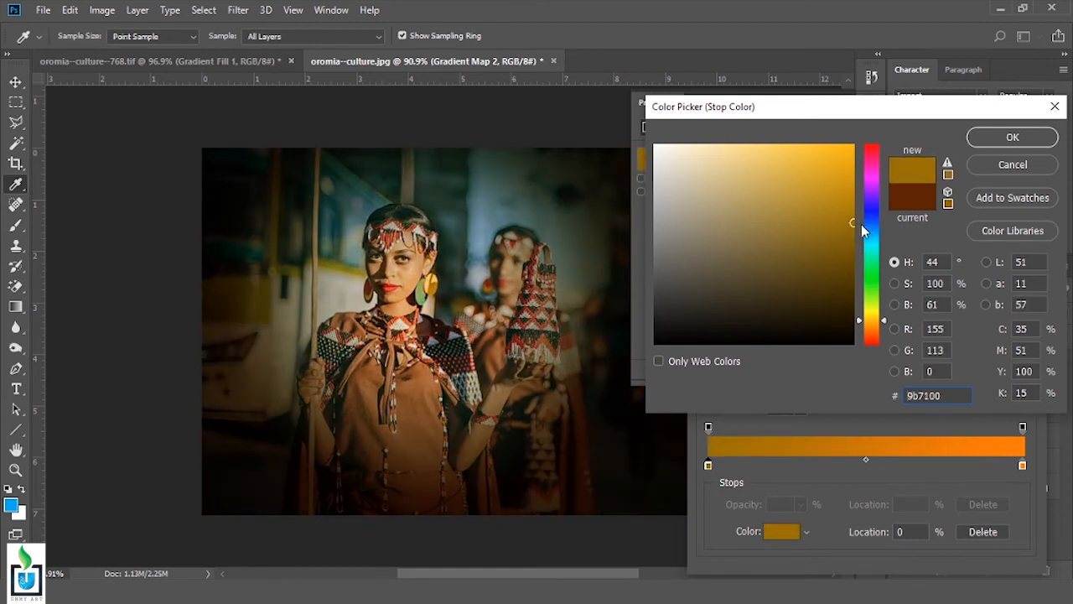
click(918, 210)
mouse_move(880, 338)
mouse_down()
mouse_move(886, 317)
mouse_move(887, 327)
mouse_up()
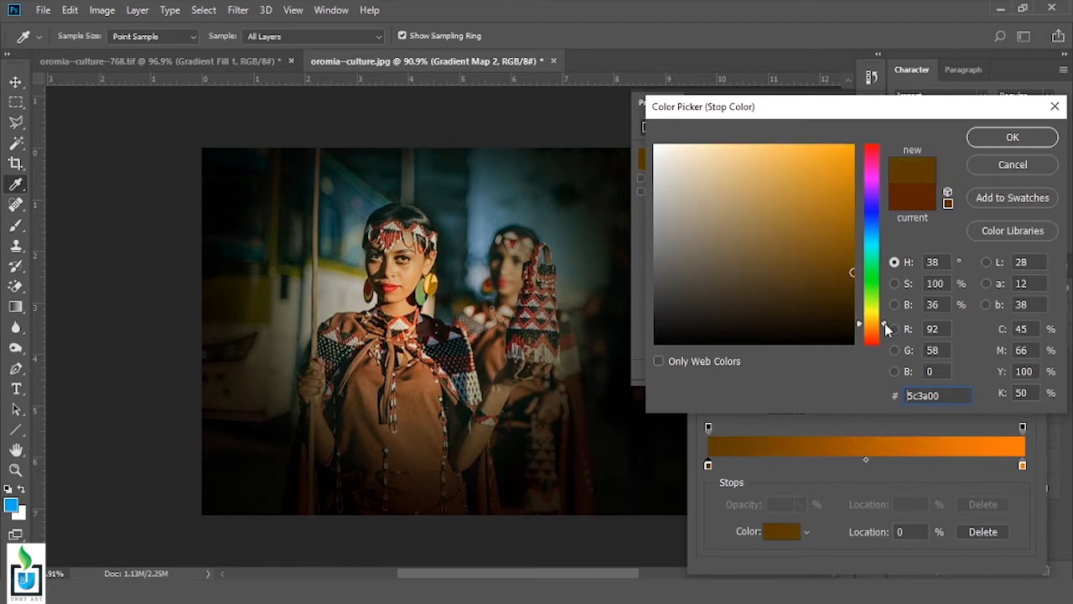
drag(844, 274, 833, 259)
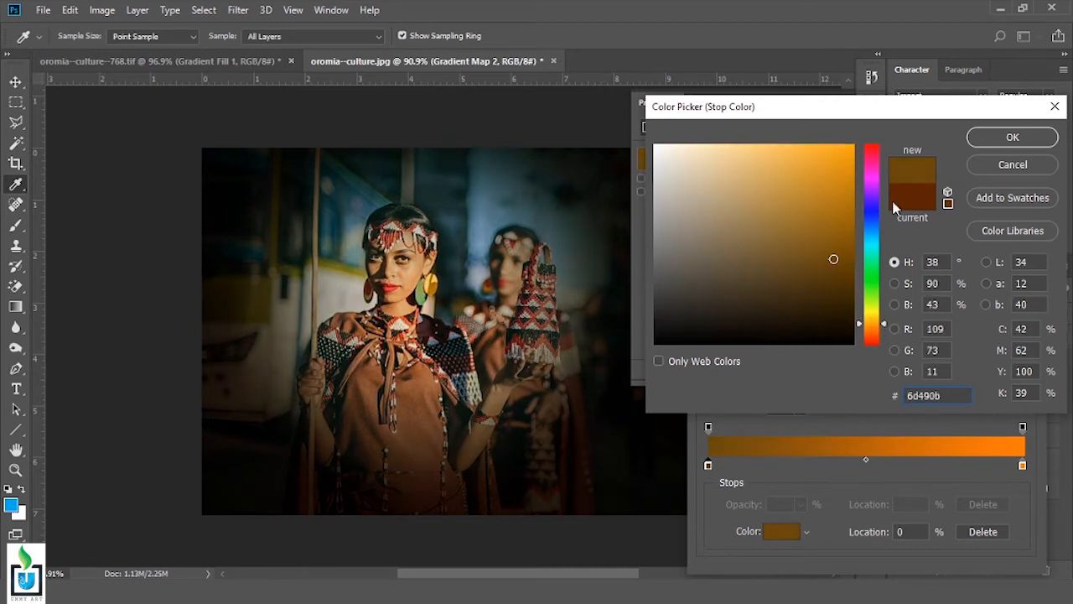
click(1013, 136)
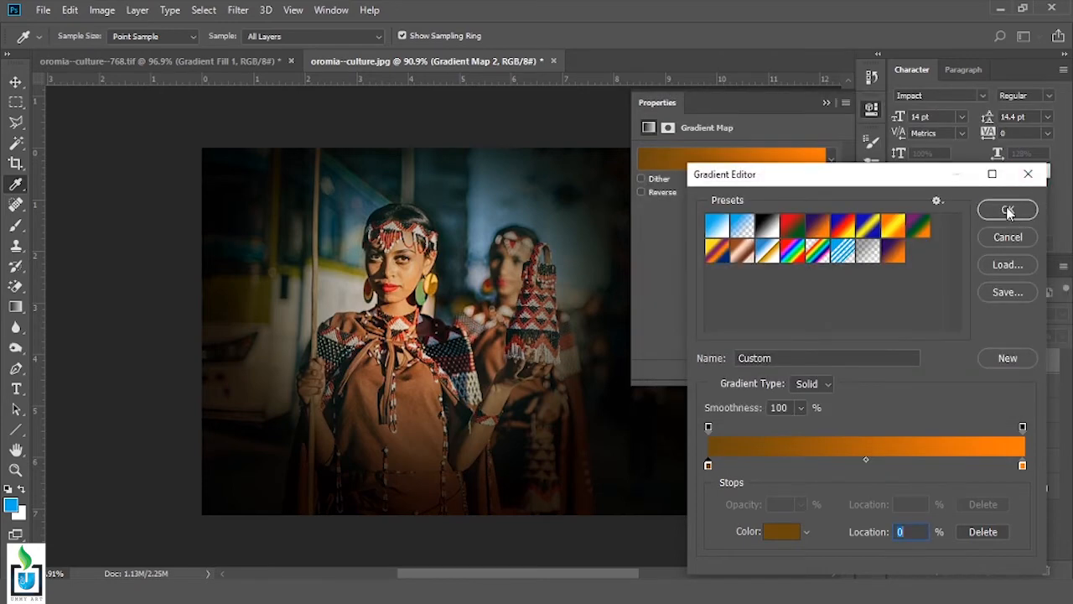
click(1008, 211)
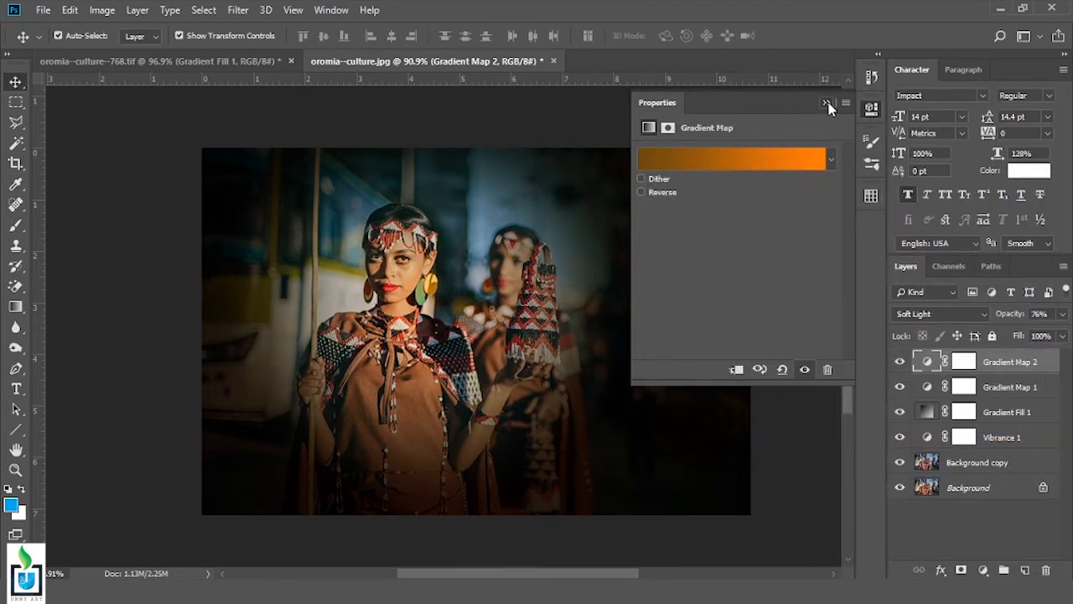
click(827, 103)
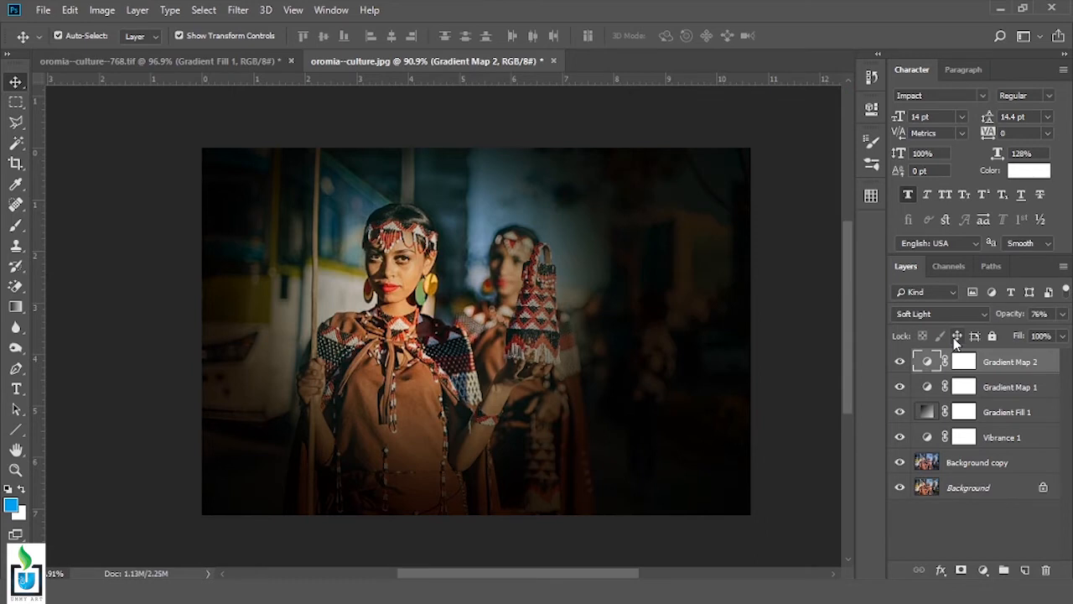
Add a Curves adjustment layer above the gradient maps and slightly raise the RGB curve's black point to fade the shadows
click(984, 571)
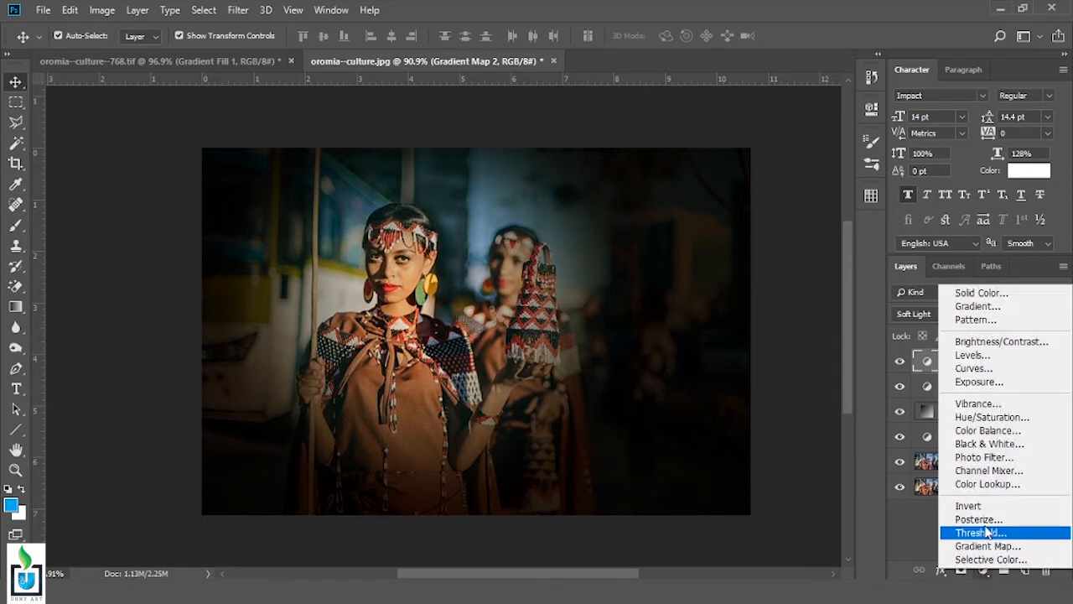
click(982, 370)
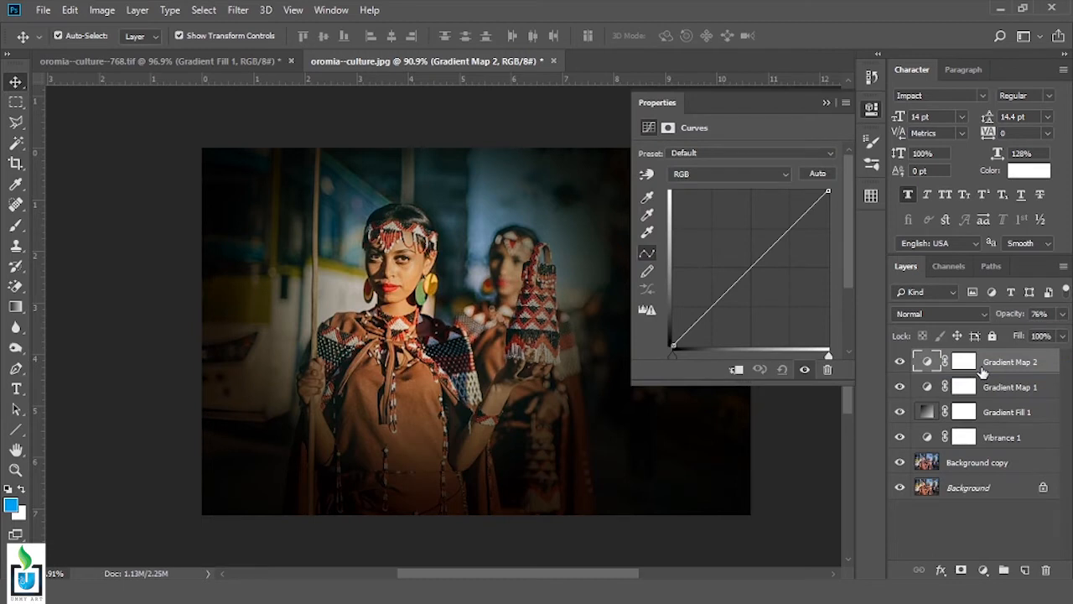
drag(672, 344, 668, 338)
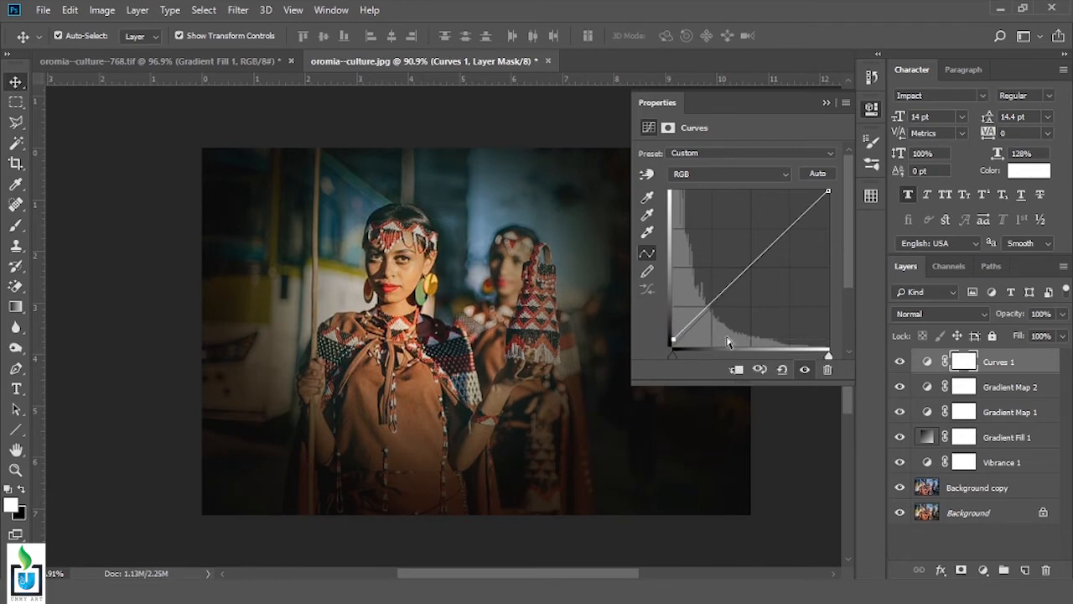
Slightly raise the black point of the Red channel curve to warm the shadows
click(743, 176)
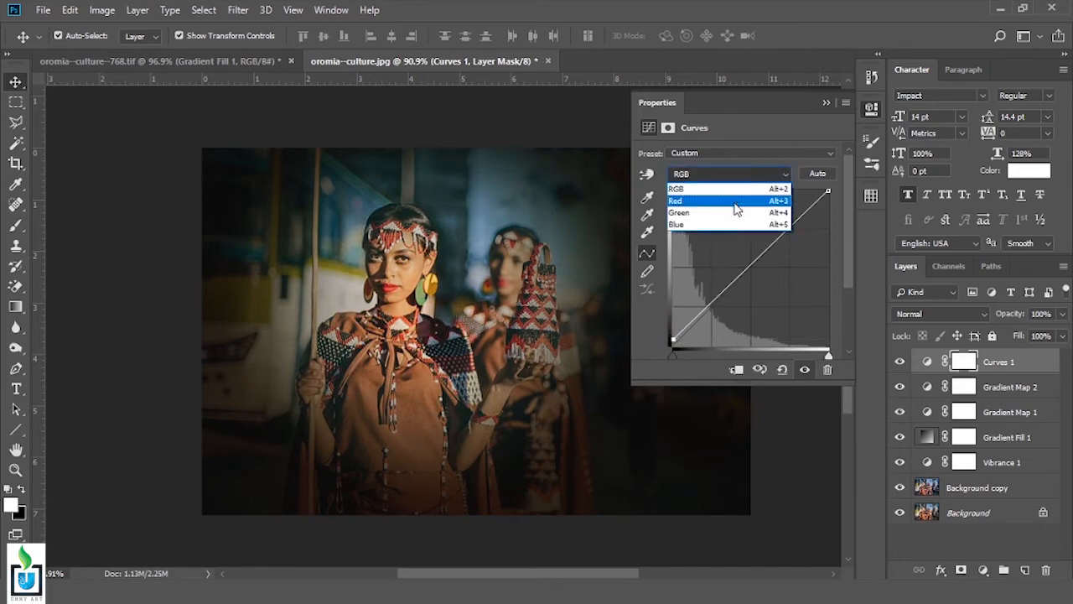
click(736, 204)
drag(672, 346, 667, 343)
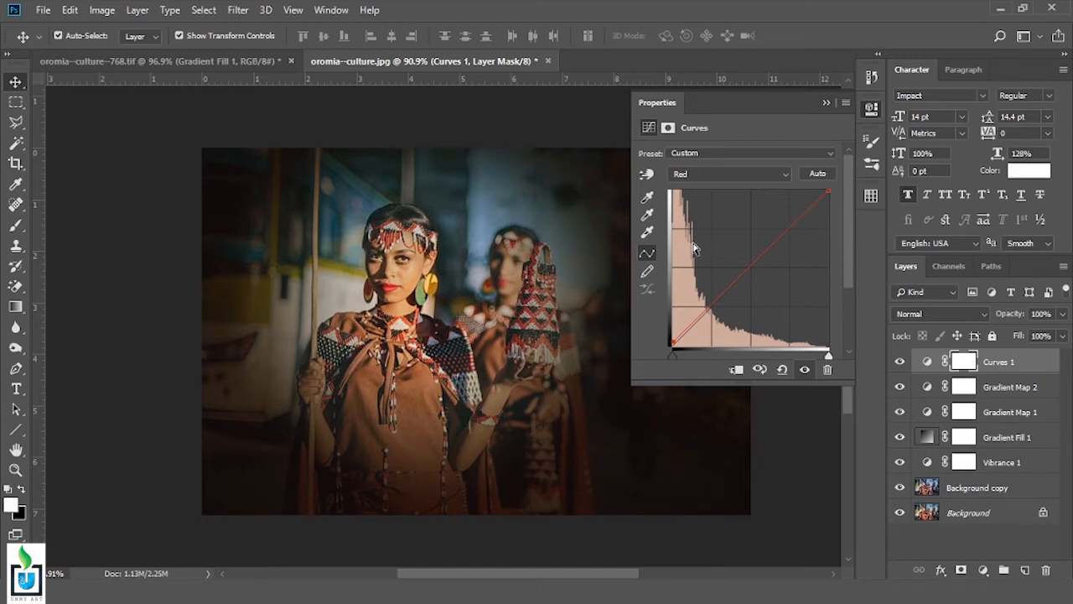
click(720, 176)
click(720, 177)
drag(676, 339, 660, 338)
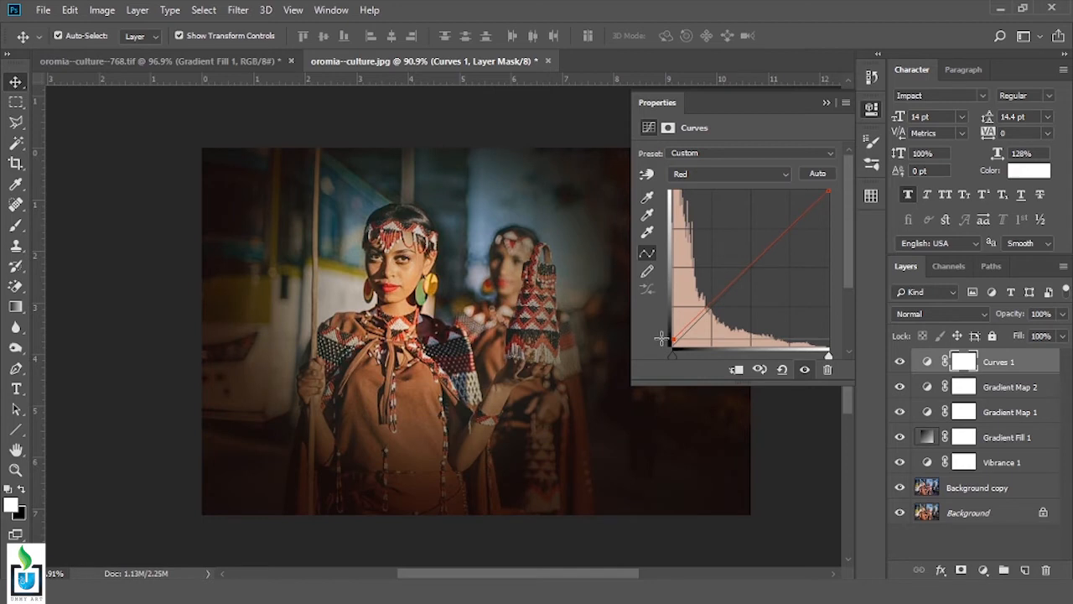
Shift the Green channel curve's black input point slightly inward to reduce green in the shadows
click(709, 177)
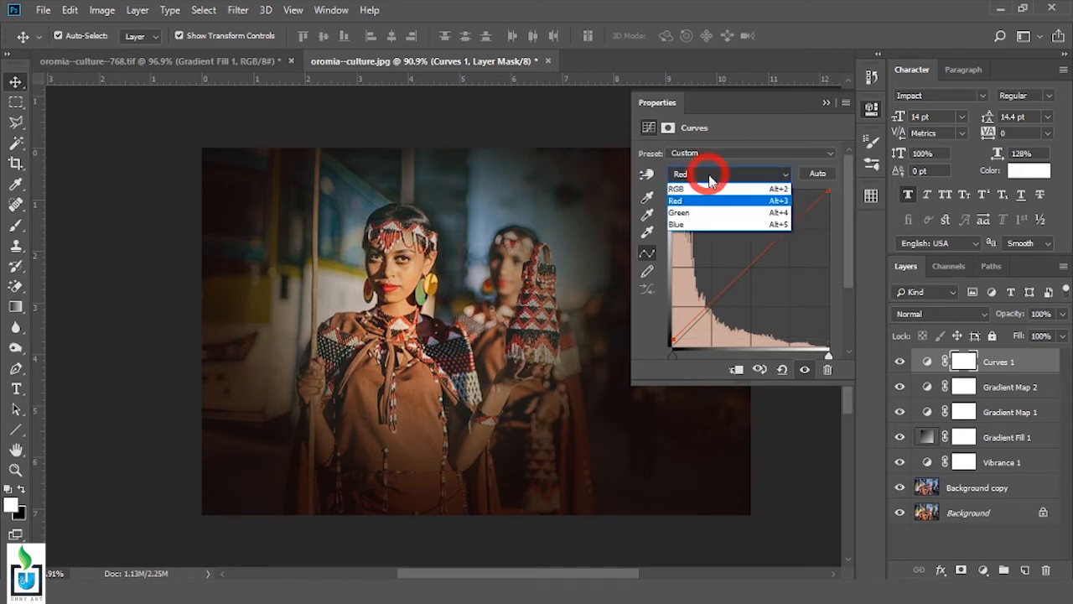
click(684, 213)
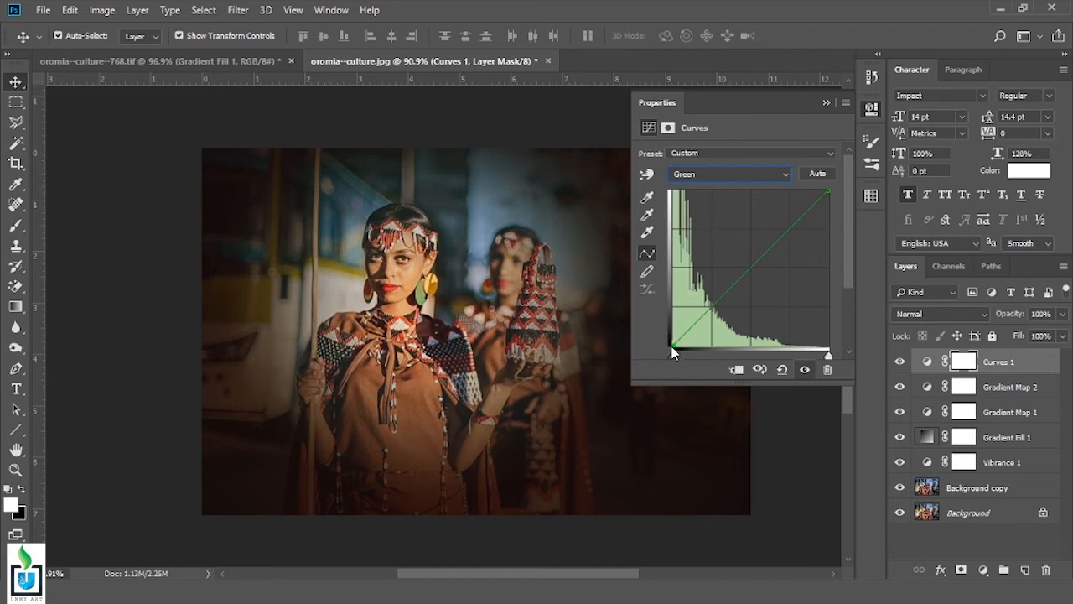
drag(673, 346, 676, 347)
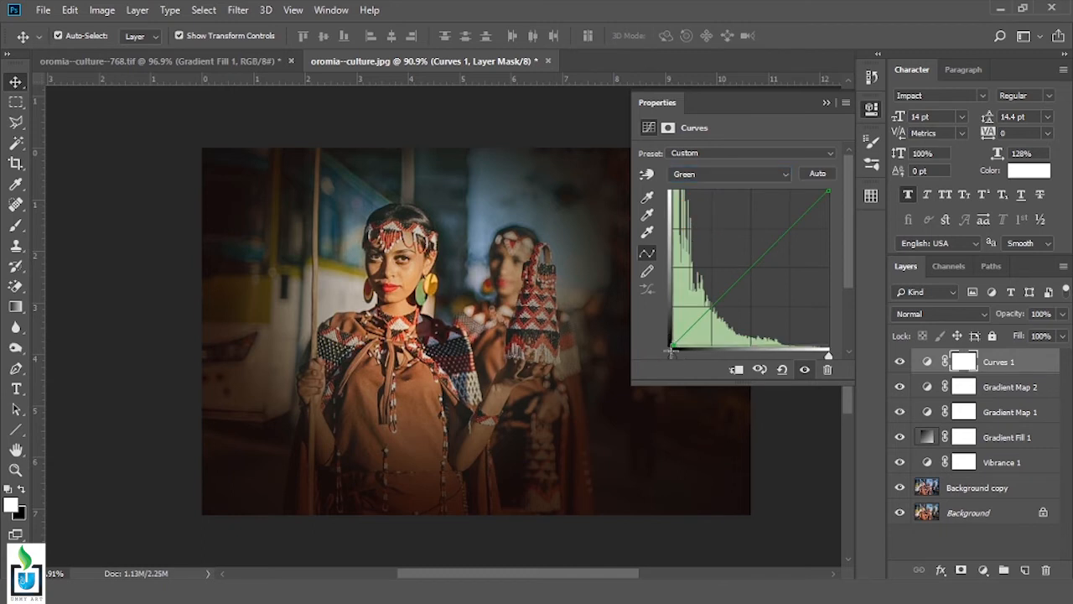
drag(674, 358, 677, 361)
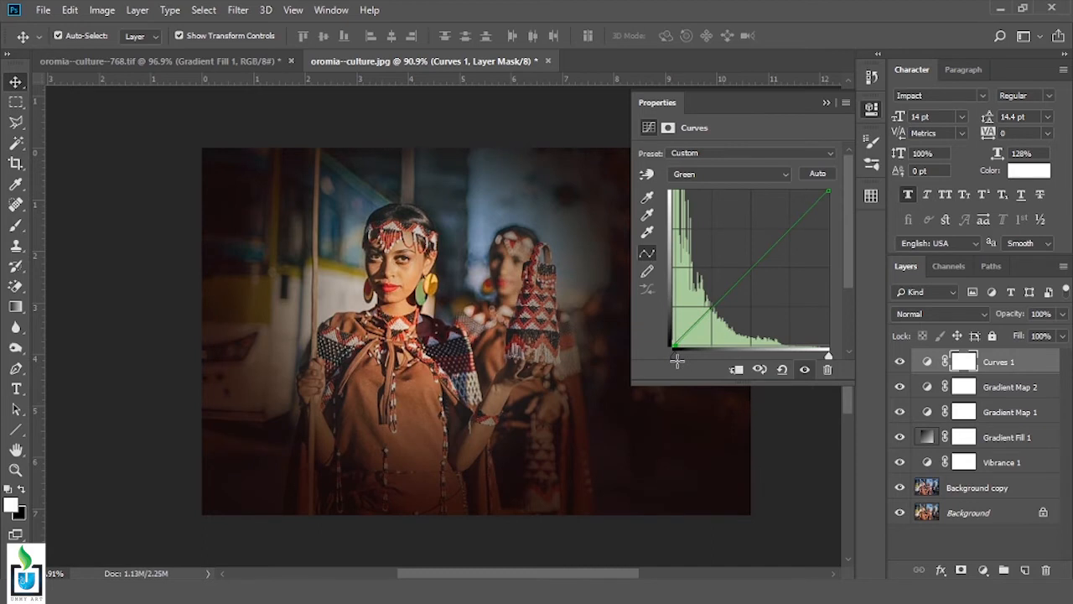
drag(677, 361, 679, 361)
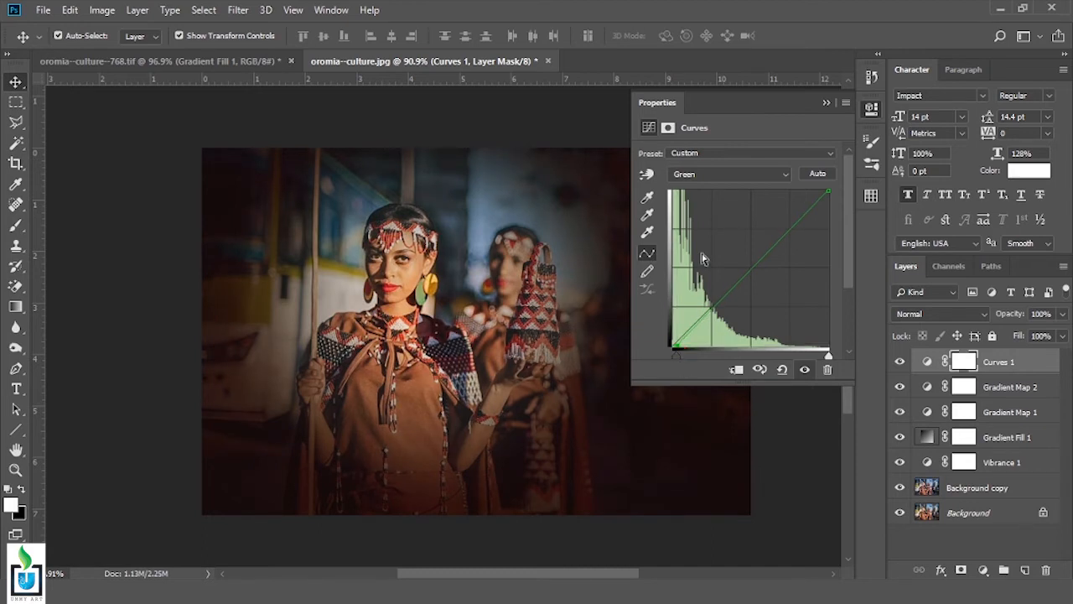
Shift the Blue channel curve's black input point slightly inward to reduce blue in the shadows
click(720, 174)
click(701, 223)
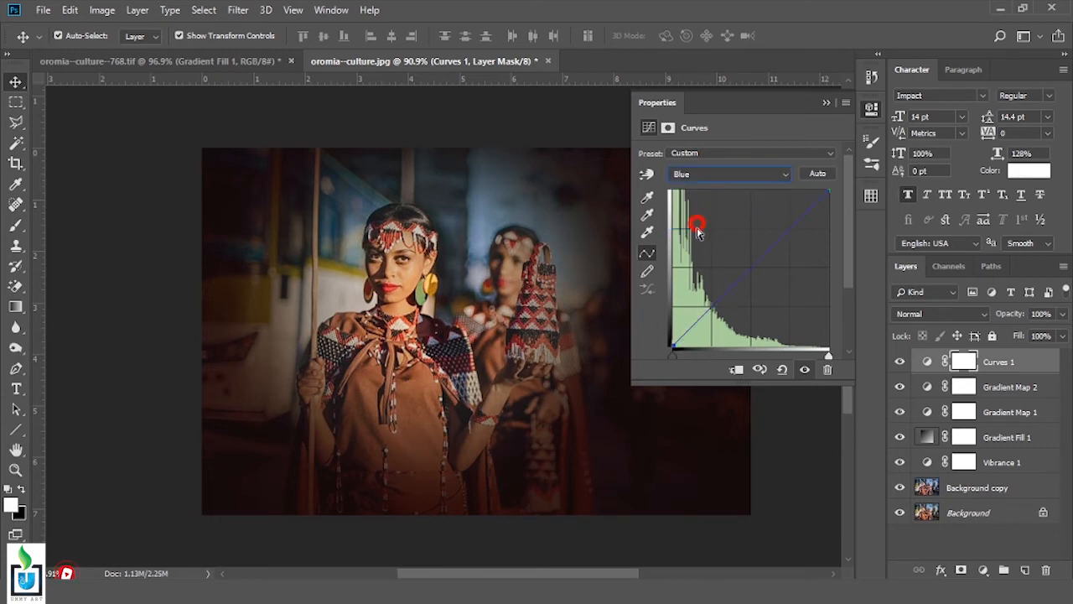
drag(675, 353, 678, 361)
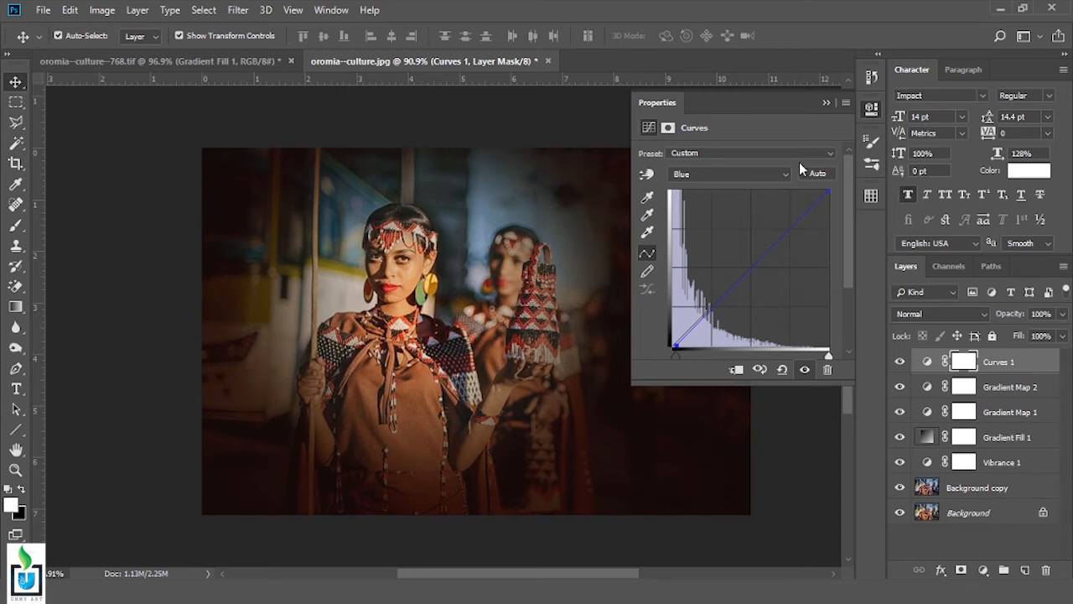
click(845, 93)
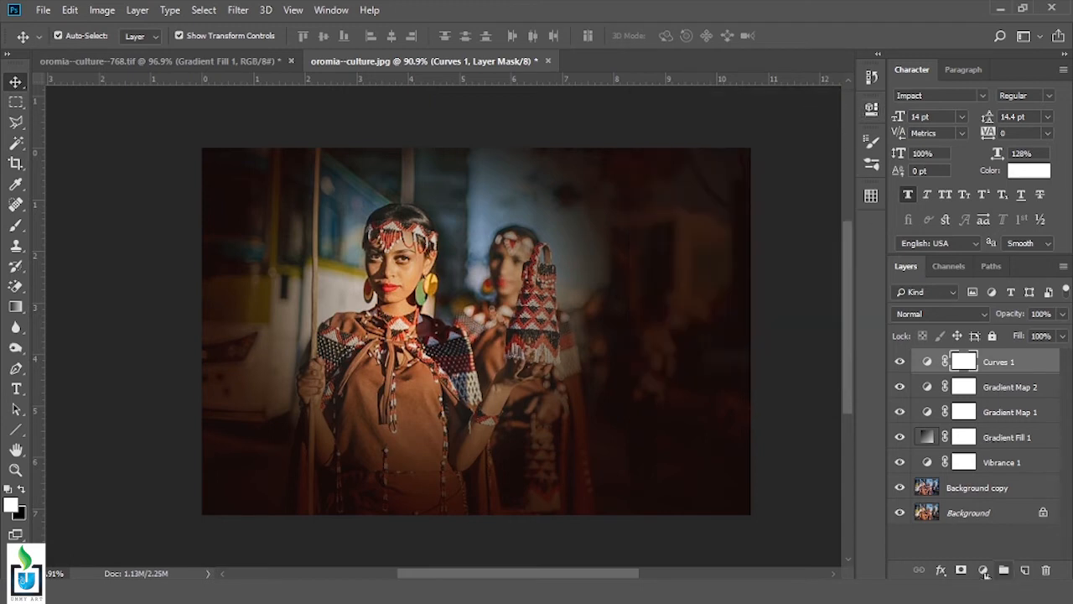
Add an Exposure adjustment layer with Exposure +0.06, Gamma Correction 0.90 and Offset +0.0250
click(984, 570)
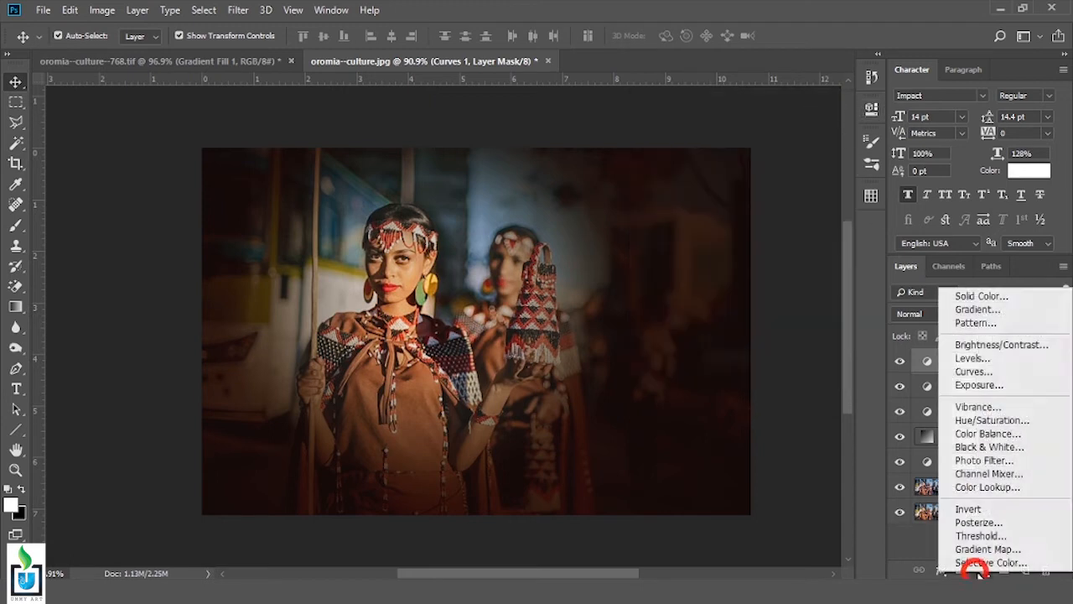
click(975, 385)
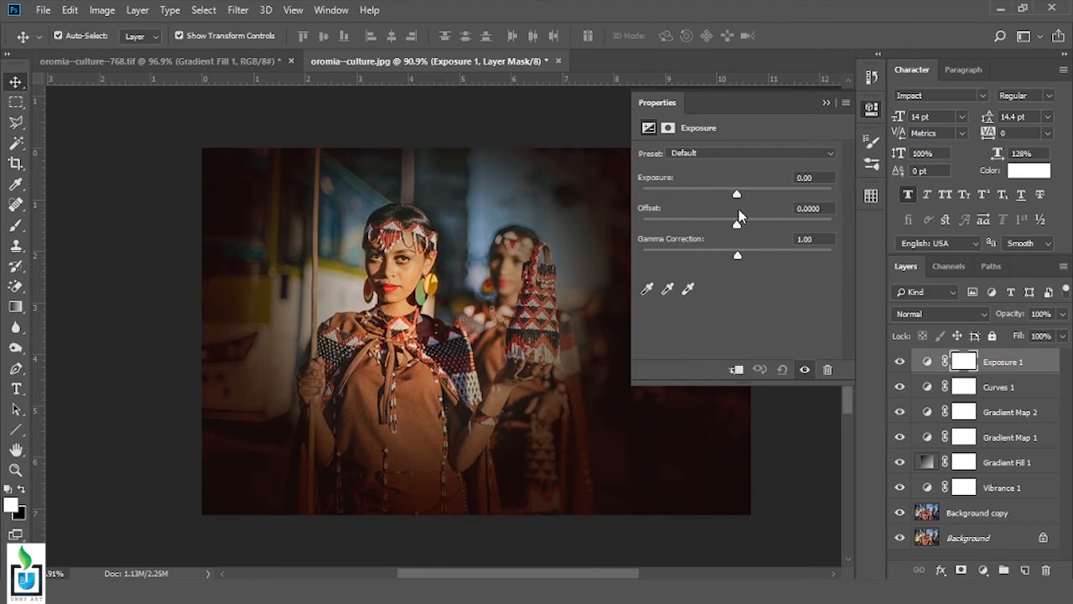
drag(738, 192, 738, 199)
drag(738, 254, 748, 258)
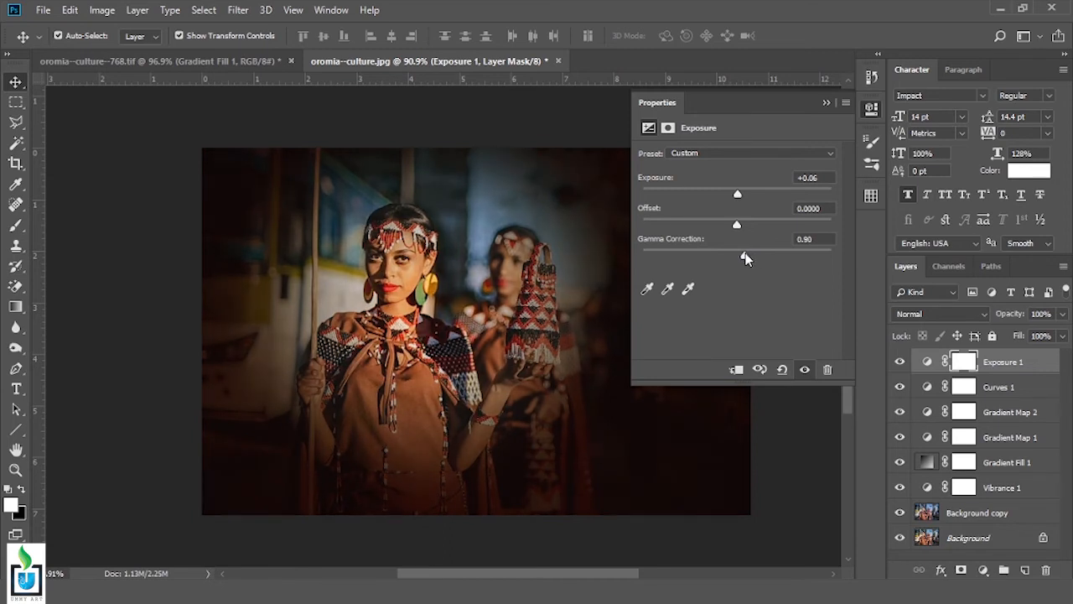
drag(737, 230, 741, 227)
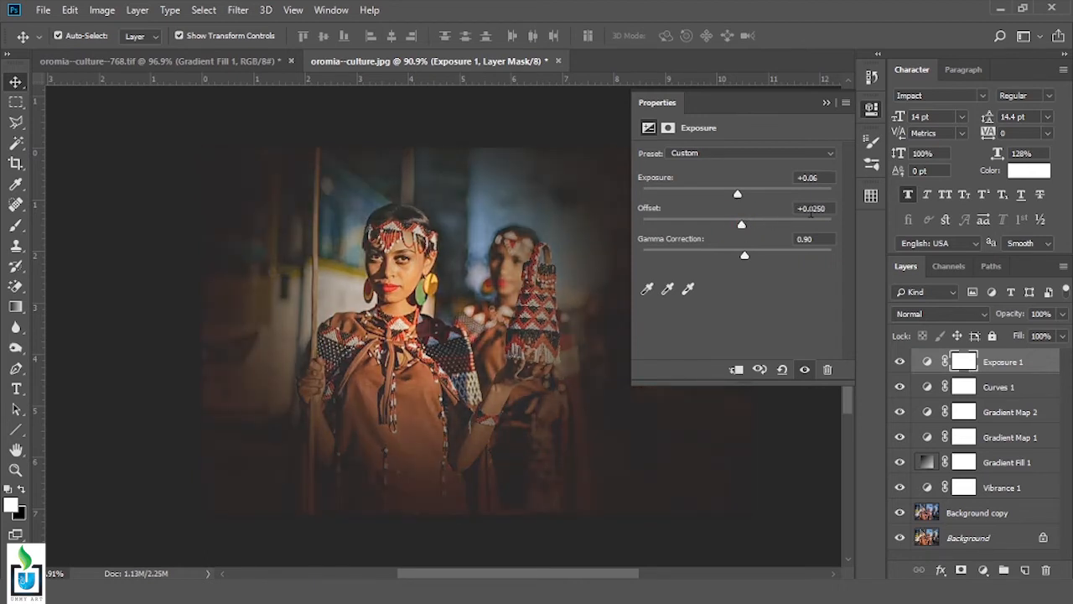
Reset the Exposure adjustment's Offset to 0
click(788, 208)
text(0)
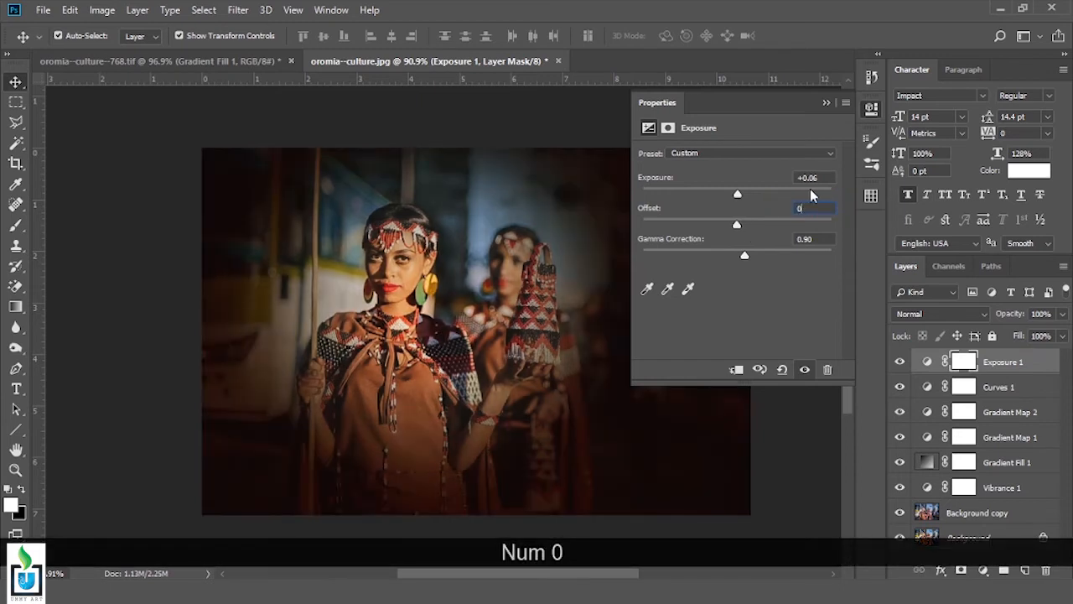
click(826, 103)
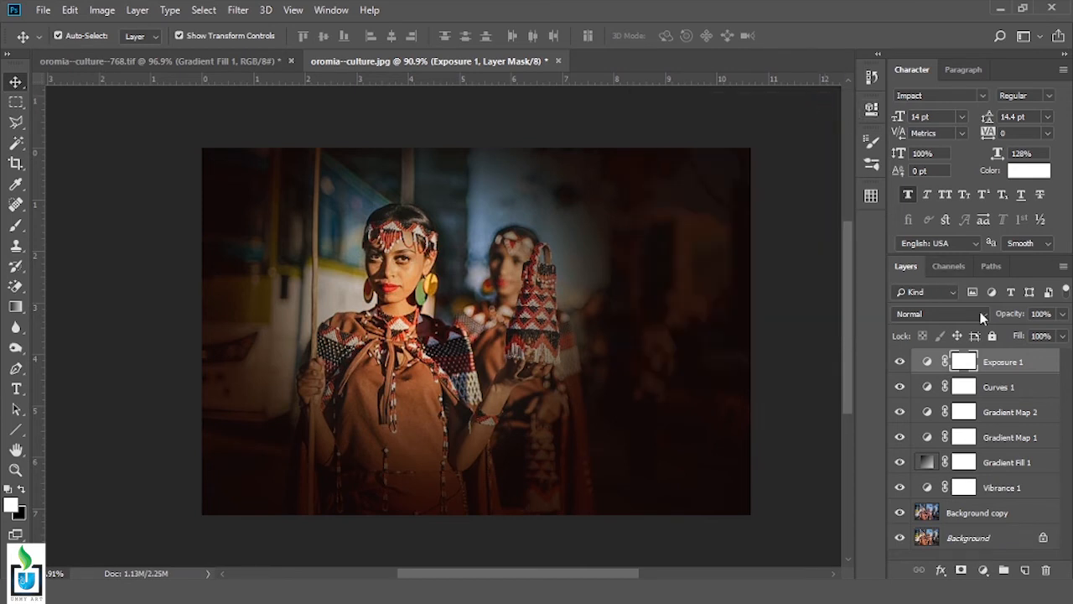
Group all layers from Exposure 1 down to Background copy and compare the photo with and without the group
shift+click(1006, 513)
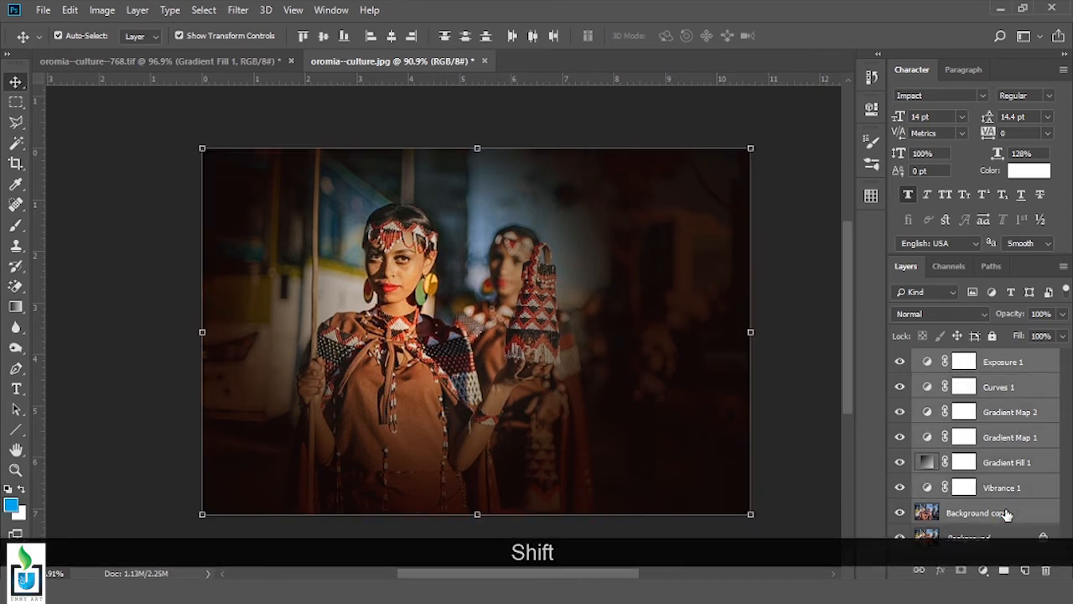
click(1004, 569)
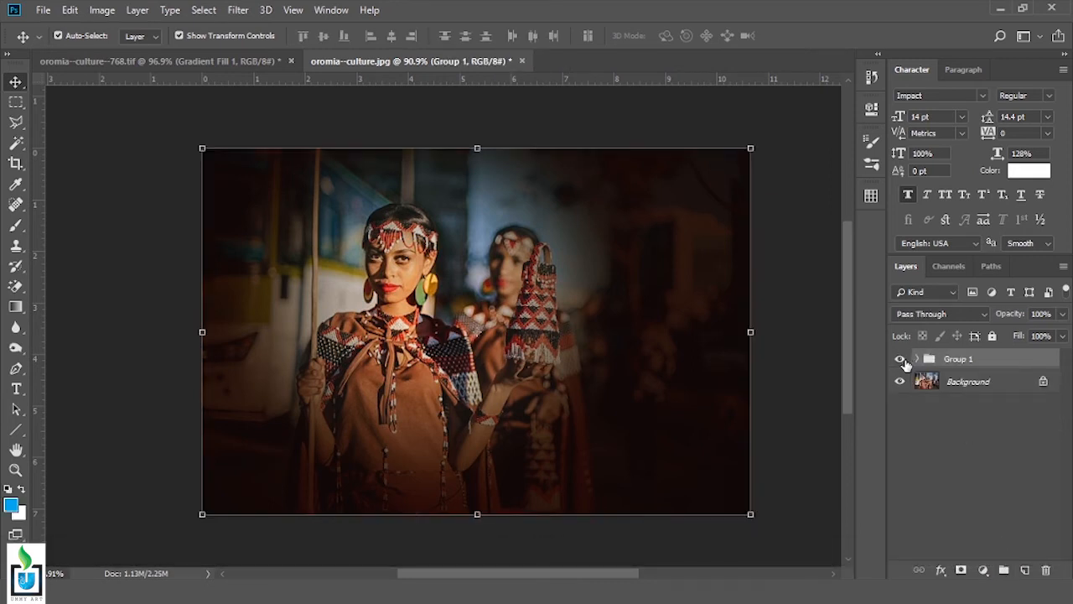
click(900, 361)
click(900, 361)
Stamp all visible layers into a new layer above Group 1, and hide the group
key(ctrl+shift+alt+e)
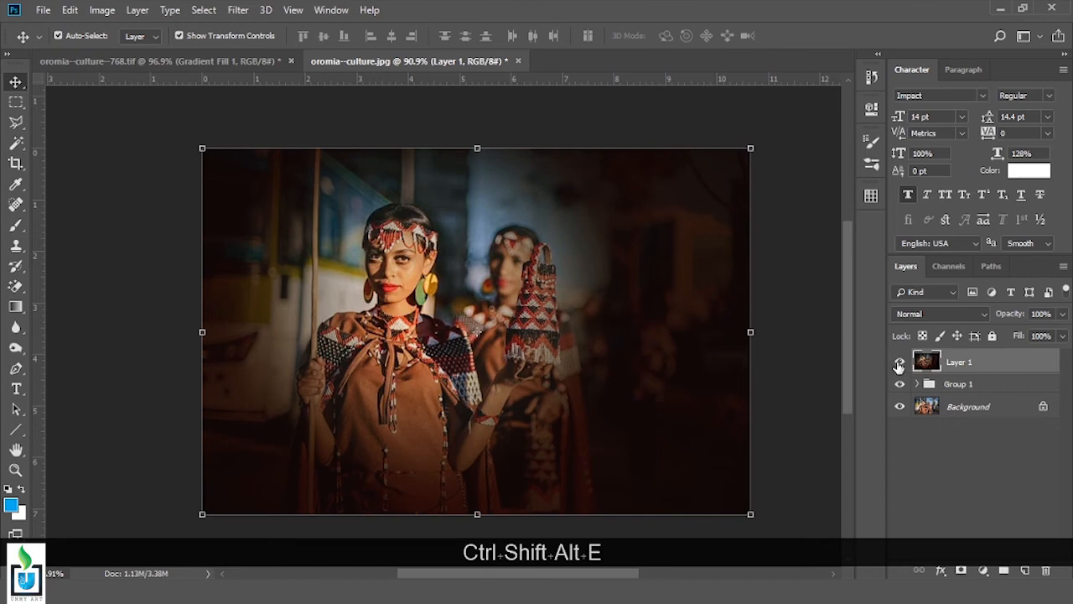
click(902, 383)
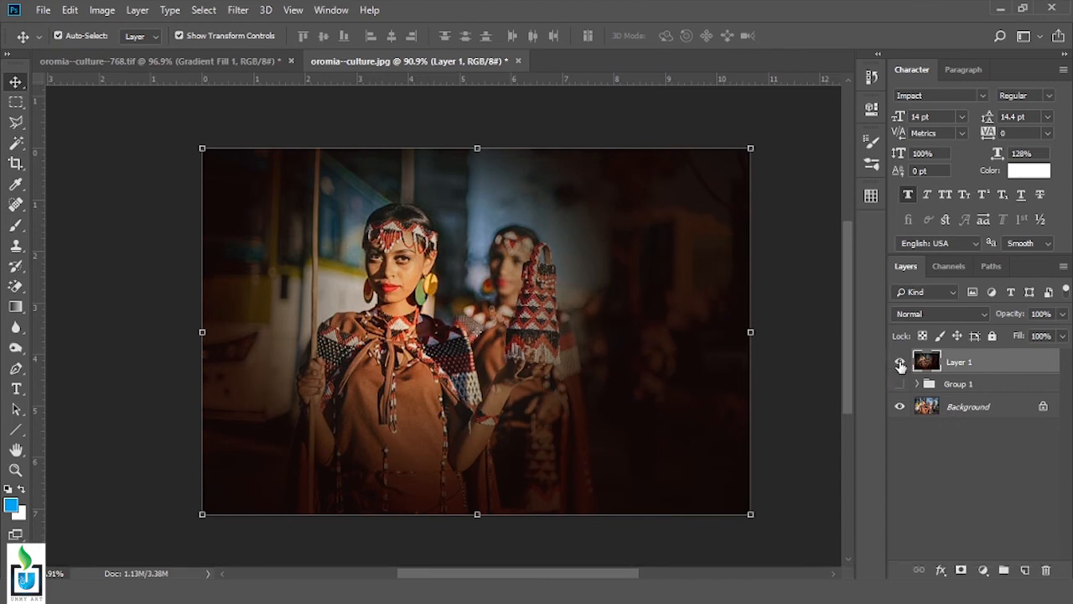
click(900, 363)
click(900, 362)
Add a Selective Color adjustment layer above the stamped layer, fine-tuning Cyan and lowering Black in the Reds
click(984, 570)
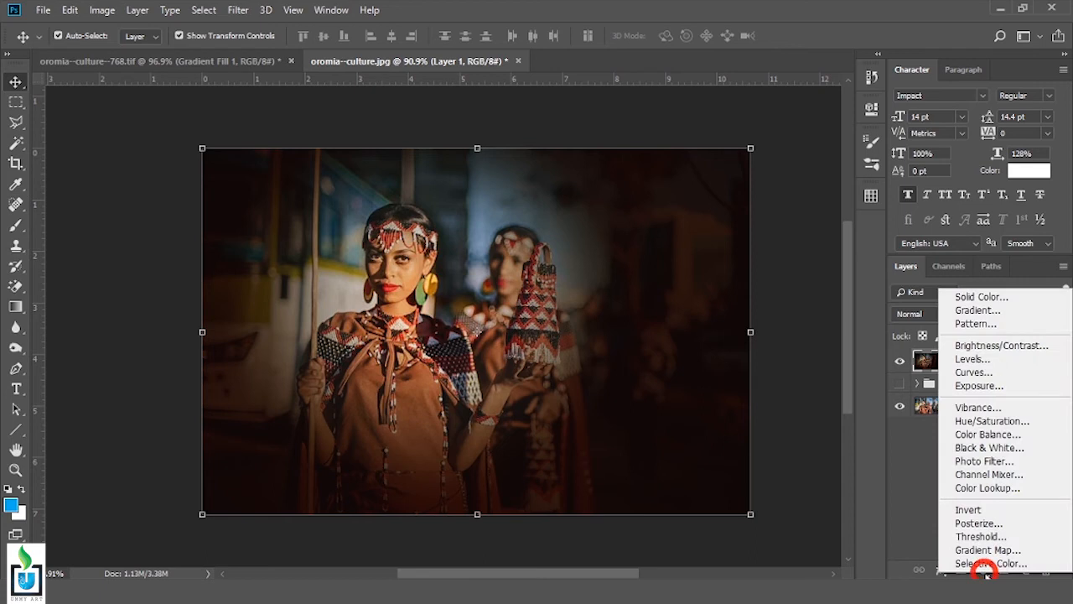
click(991, 564)
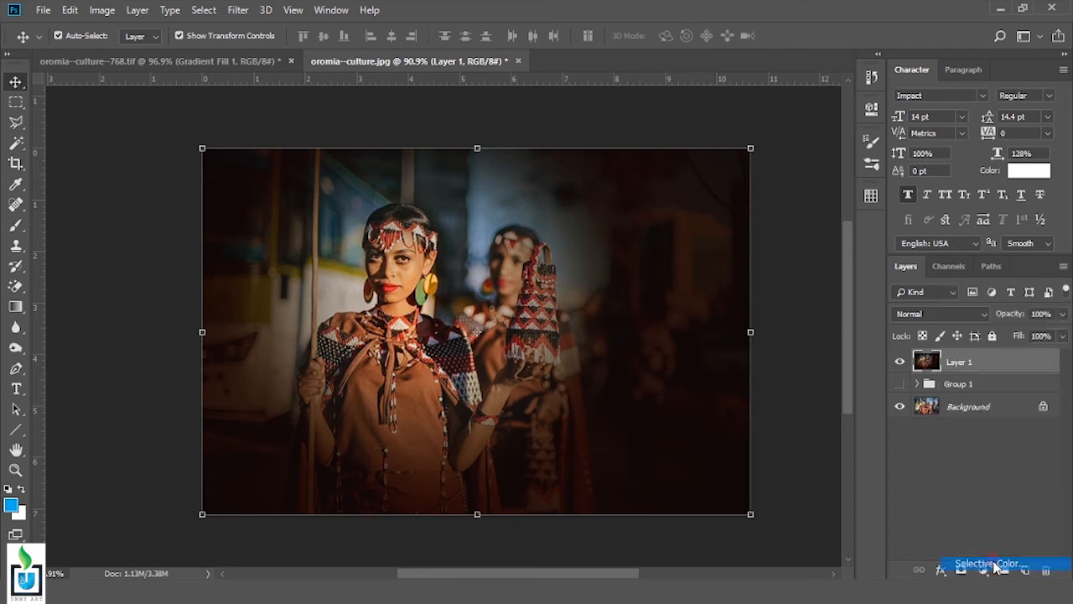
mouse_move(737, 208)
mouse_down()
mouse_move(724, 210)
mouse_move(734, 209)
mouse_up()
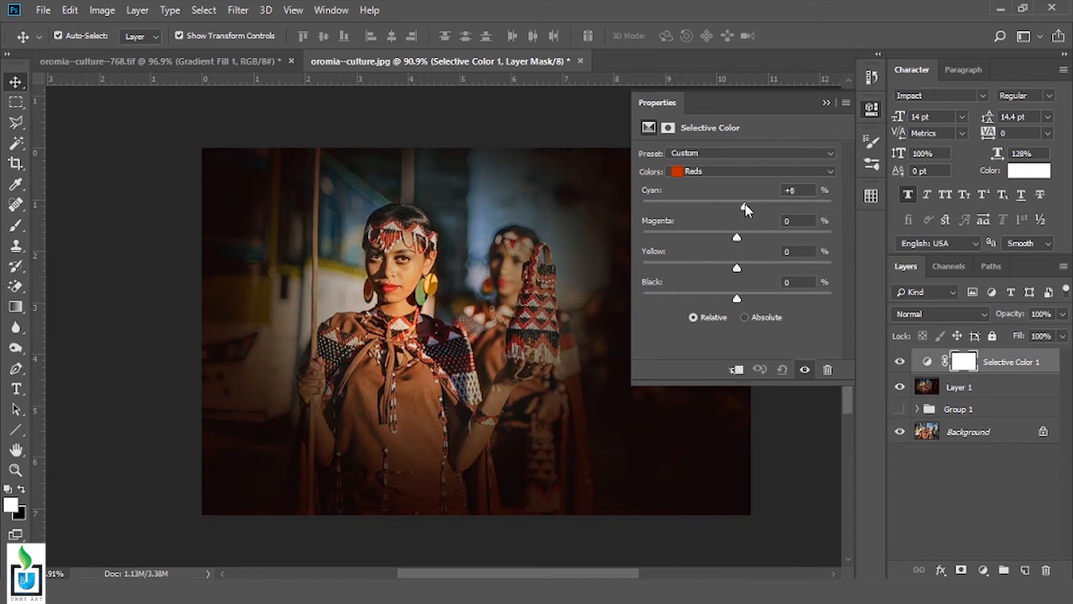
mouse_move(738, 242)
mouse_down()
mouse_move(710, 242)
mouse_move(748, 241)
mouse_move(737, 238)
mouse_up()
mouse_move(737, 298)
mouse_down()
mouse_move(722, 299)
mouse_move(758, 299)
mouse_move(721, 298)
mouse_up()
Set the Selective Color Neutrals to Cyan +17, Magenta -2 and Black -3
click(761, 175)
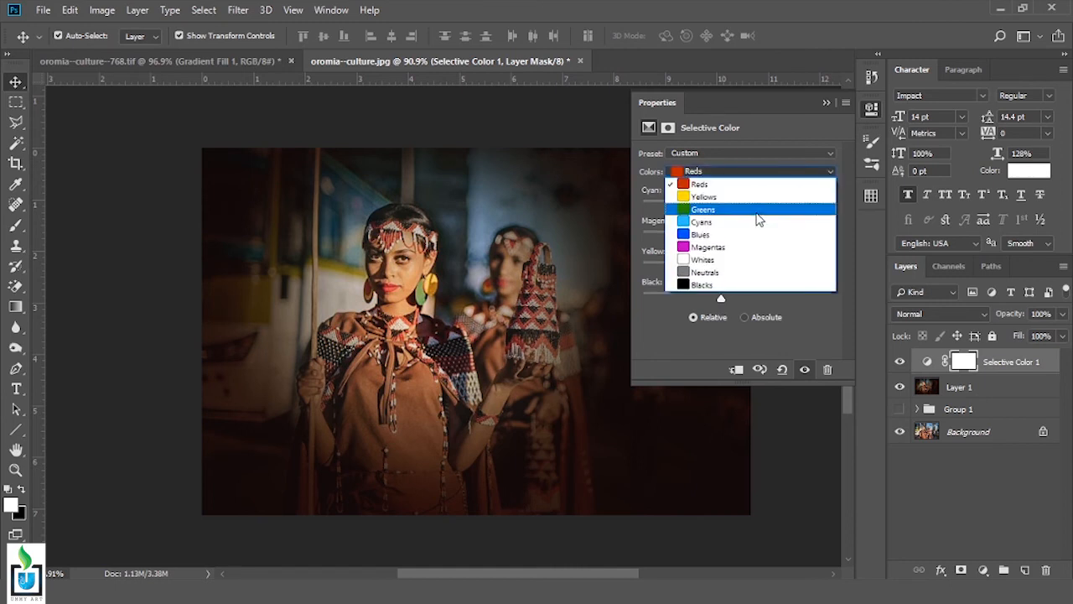
click(723, 273)
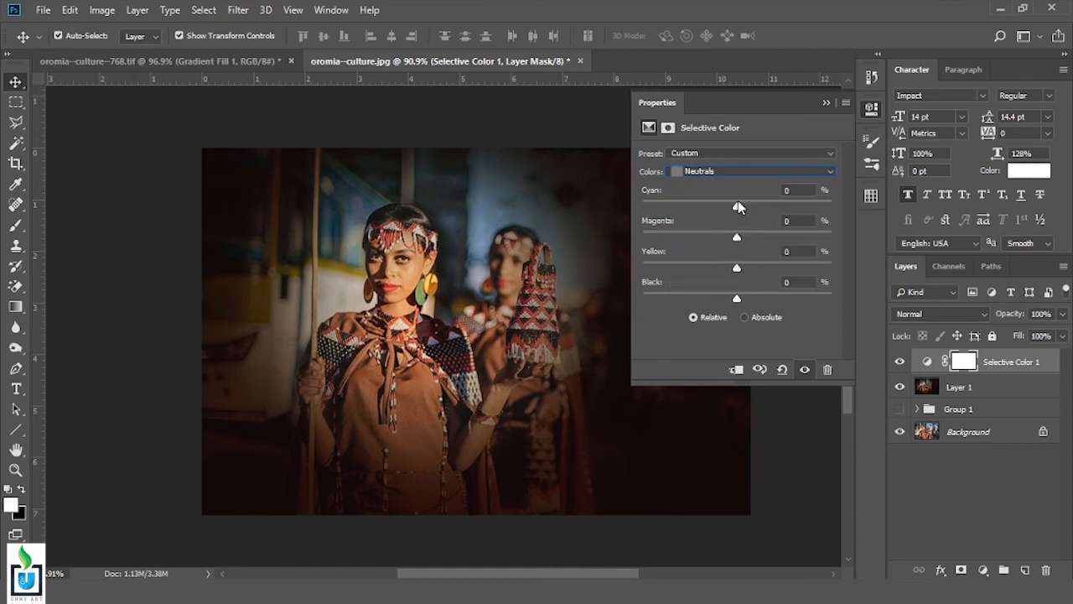
drag(738, 209, 761, 213)
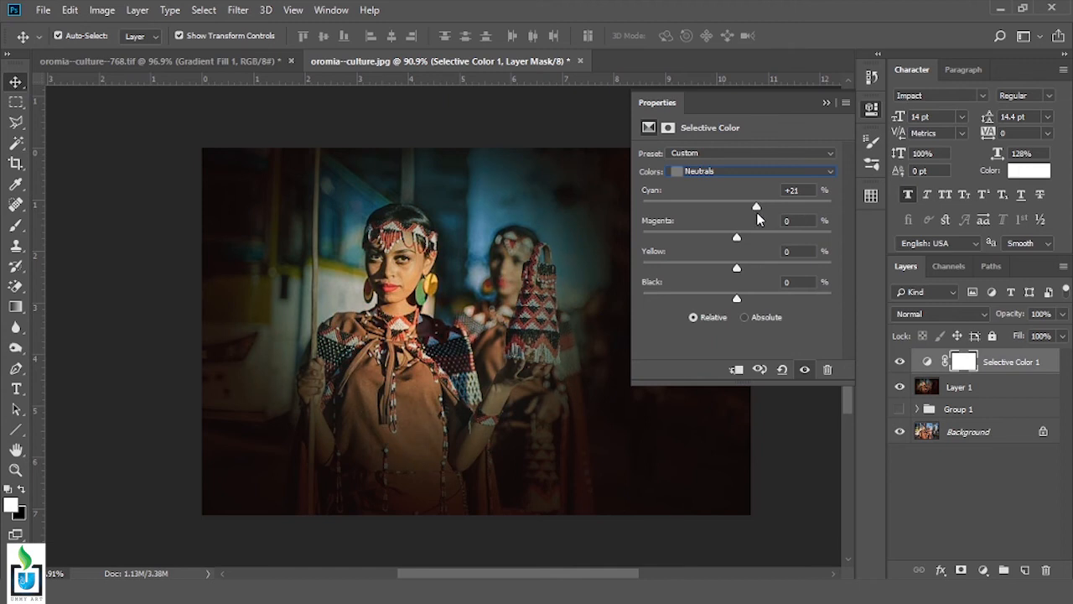
drag(753, 218, 753, 212)
drag(737, 299, 734, 302)
drag(736, 237, 736, 241)
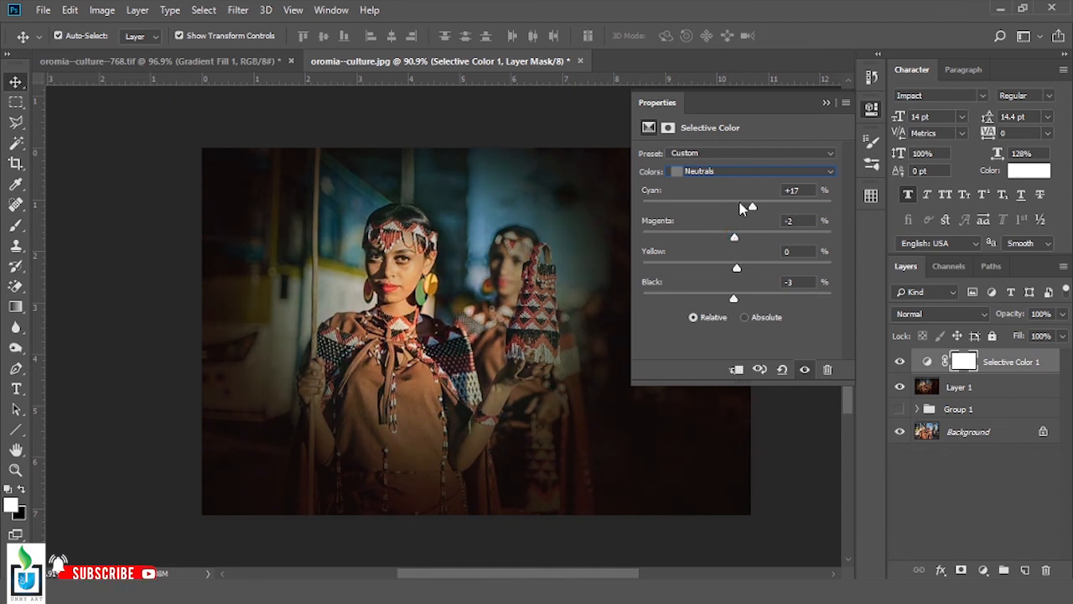
Adjust Cyan and slightly raise Black for the Magentas in the Selective Color adjustment
click(753, 170)
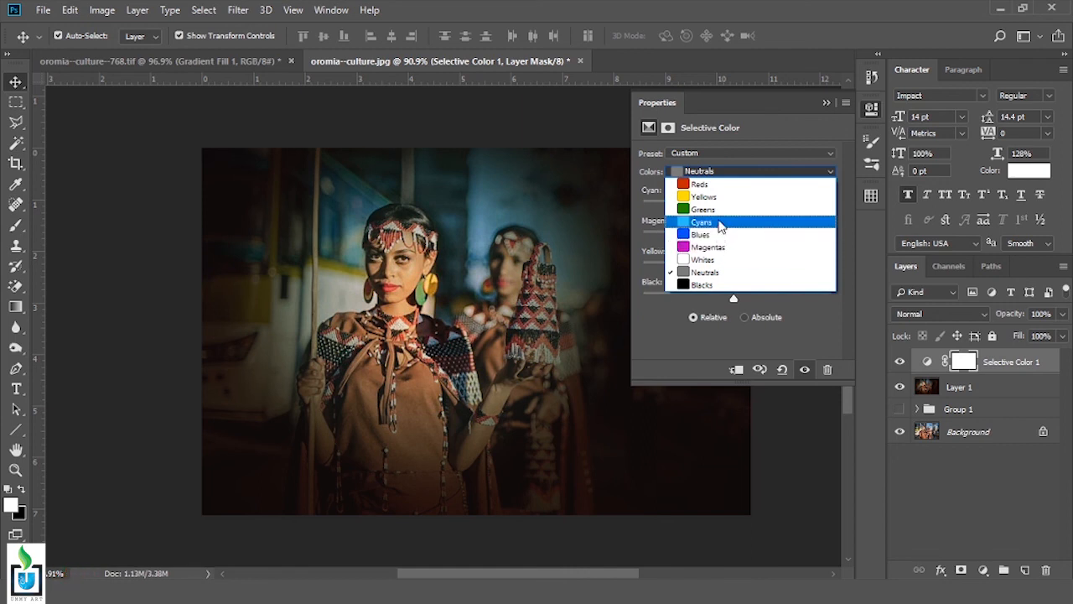
click(721, 246)
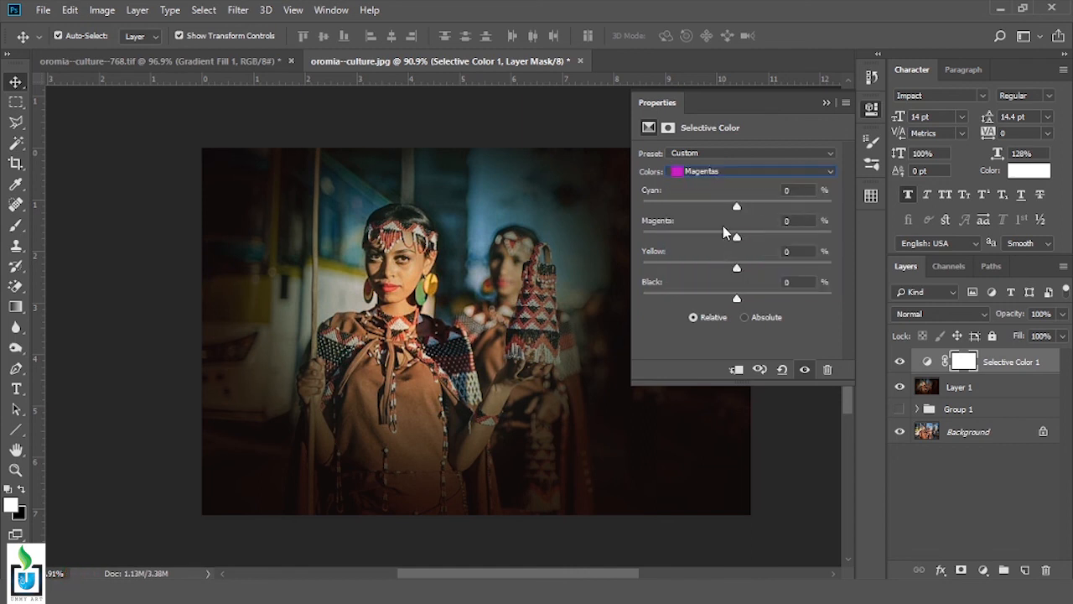
drag(737, 206, 734, 206)
drag(759, 205, 760, 205)
mouse_move(737, 299)
mouse_down()
mouse_move(725, 300)
mouse_move(743, 300)
mouse_up()
click(845, 93)
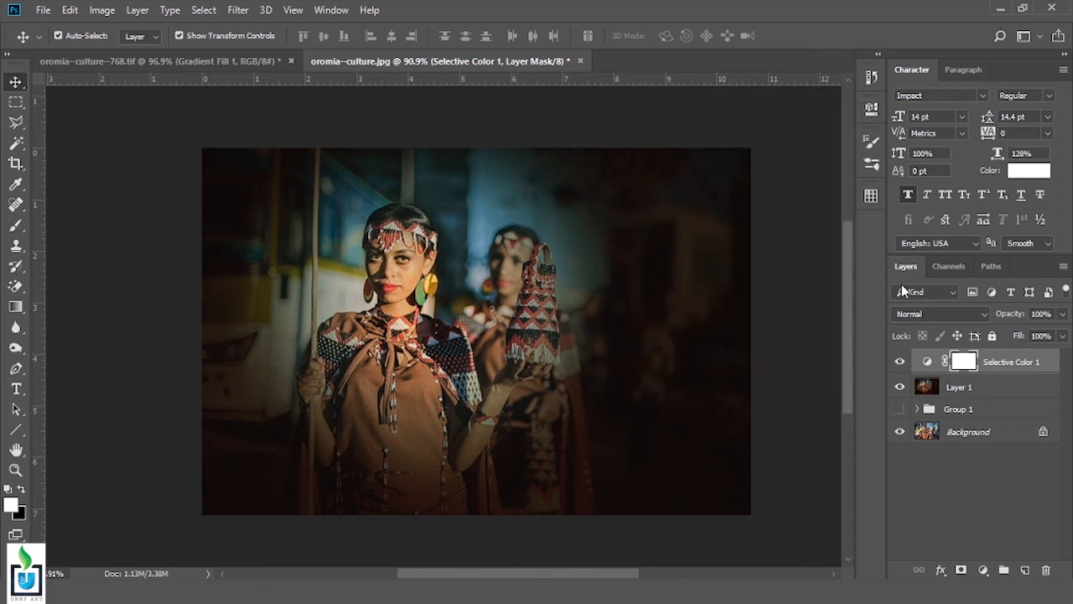
Compare the graded photo with the original by toggling the Selective Color and stamped layers, and inspect the result at 100%
click(899, 361)
click(900, 362)
scroll(413, 323, up, 2)
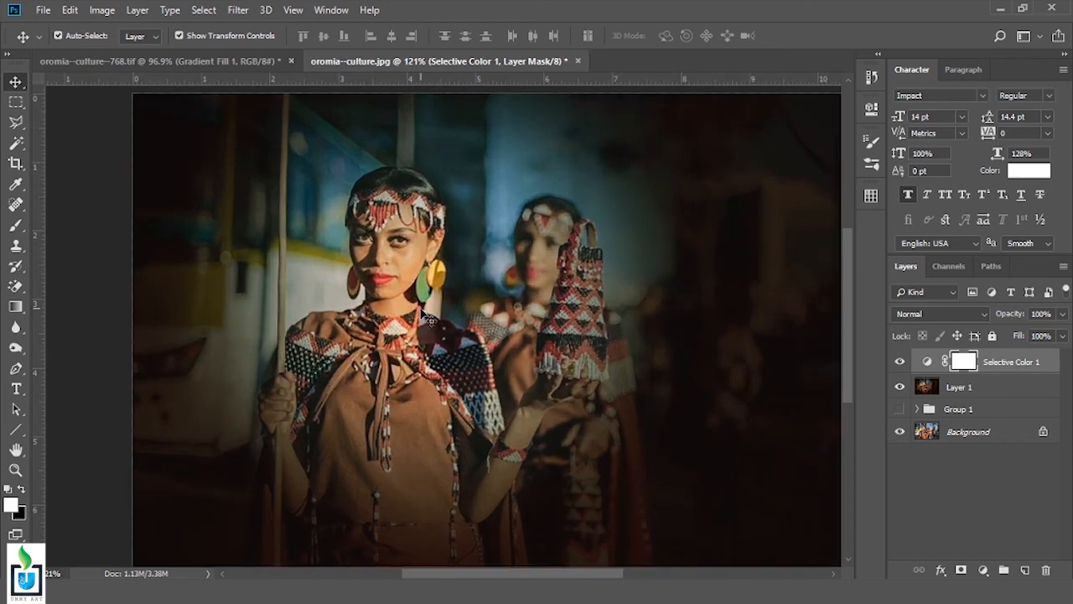
scroll(302, 315, down, 2)
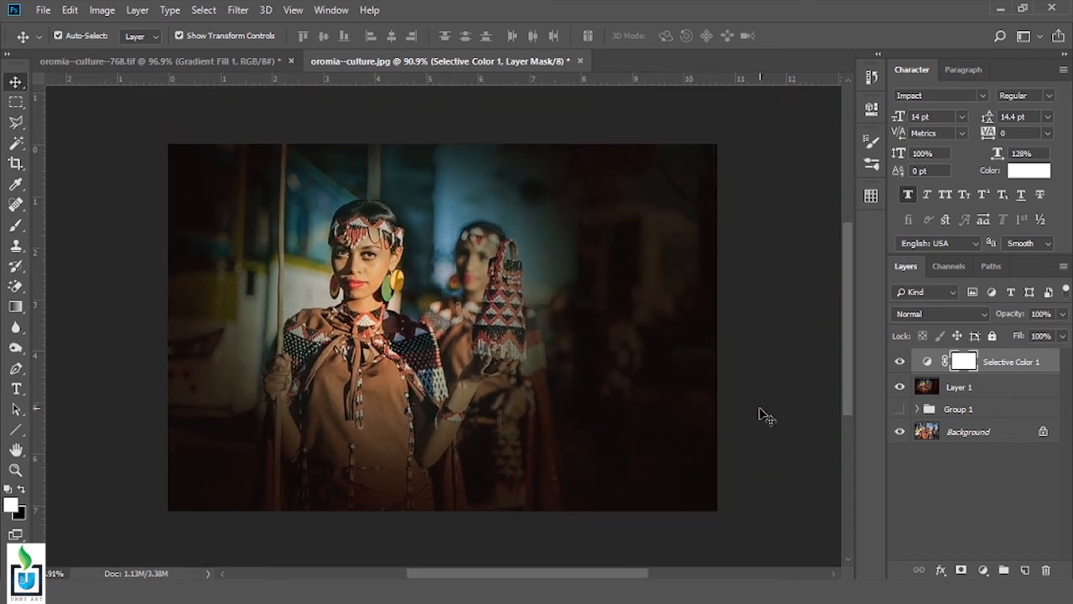
click(901, 363)
click(902, 388)
click(901, 387)
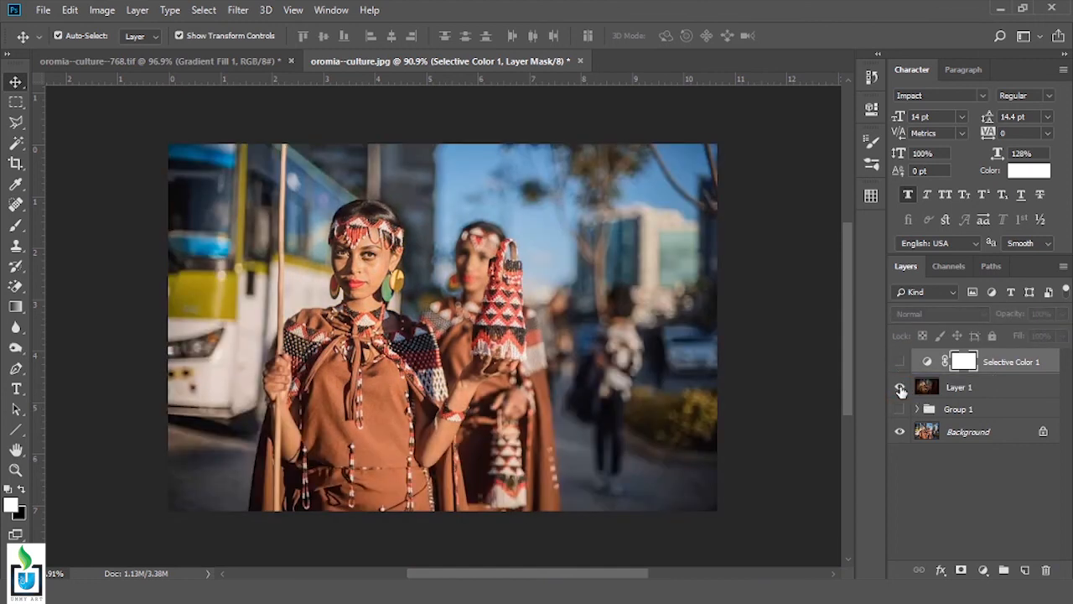
click(900, 363)
key(ctrl+1)
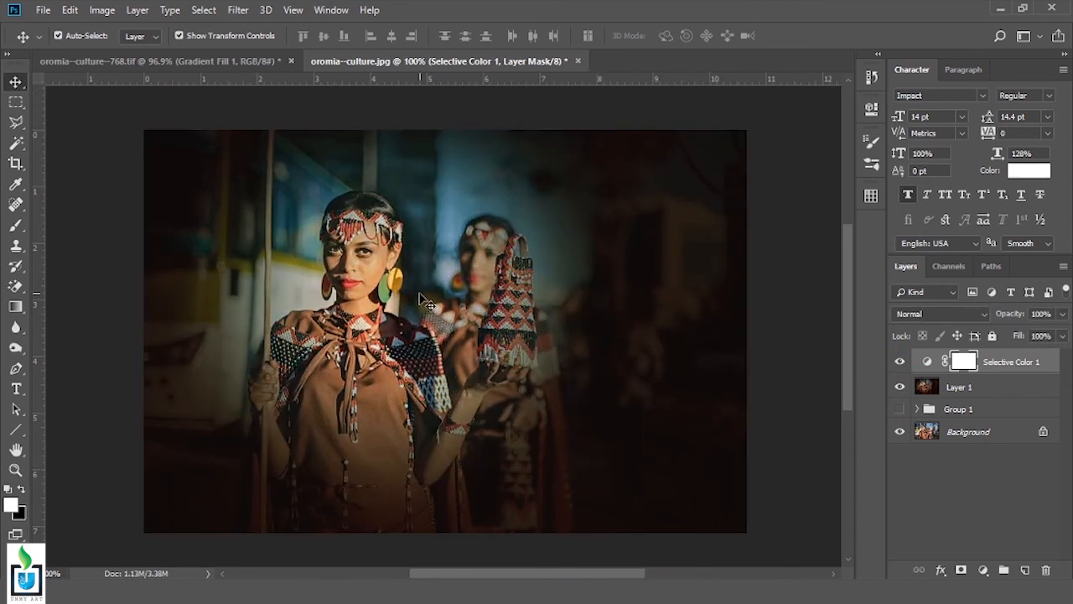